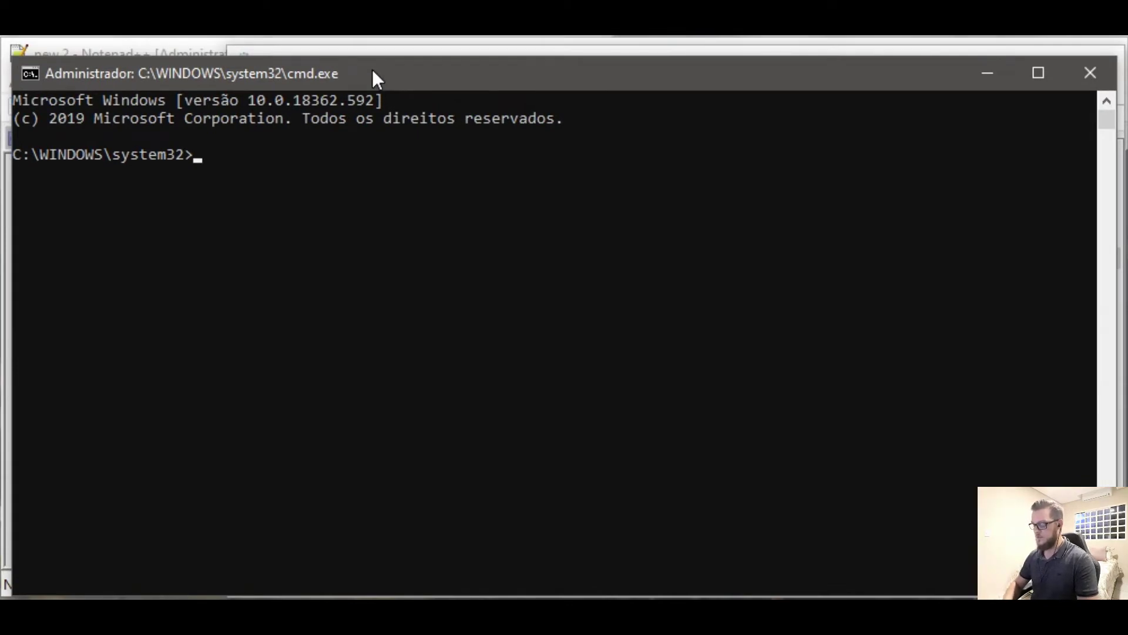
- Change to the directory C:\Program Files (x86)\Firebird\Firebird_2_5\bin and clear the console
type("cd \\program")
key("Tab")
key("Tab")
type("\\f")
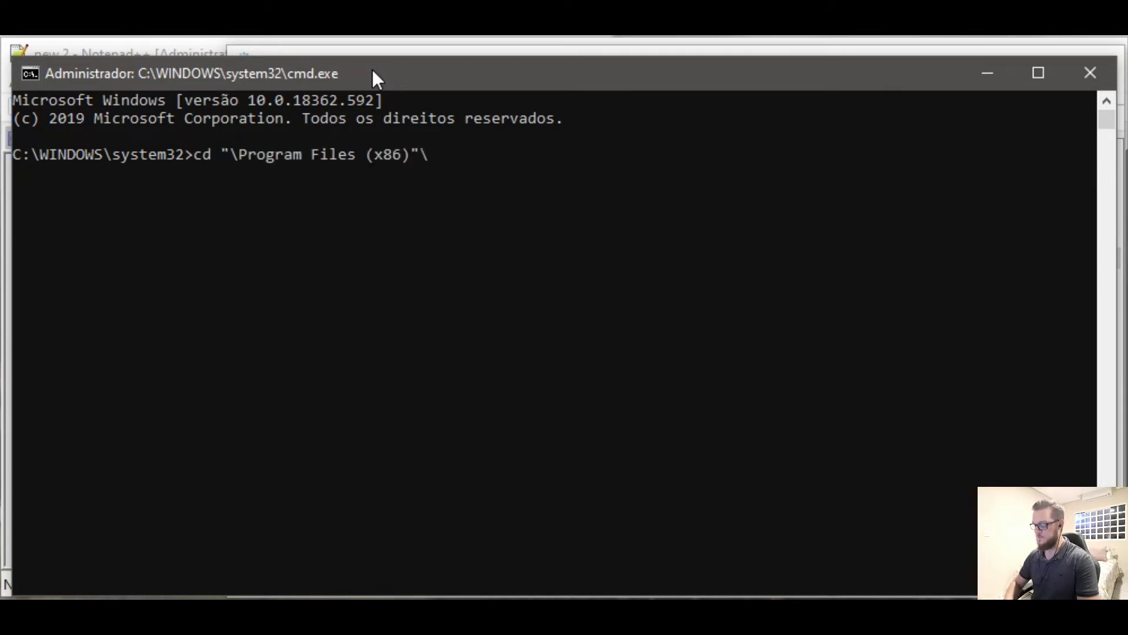
key("Tab")
type("\\f")
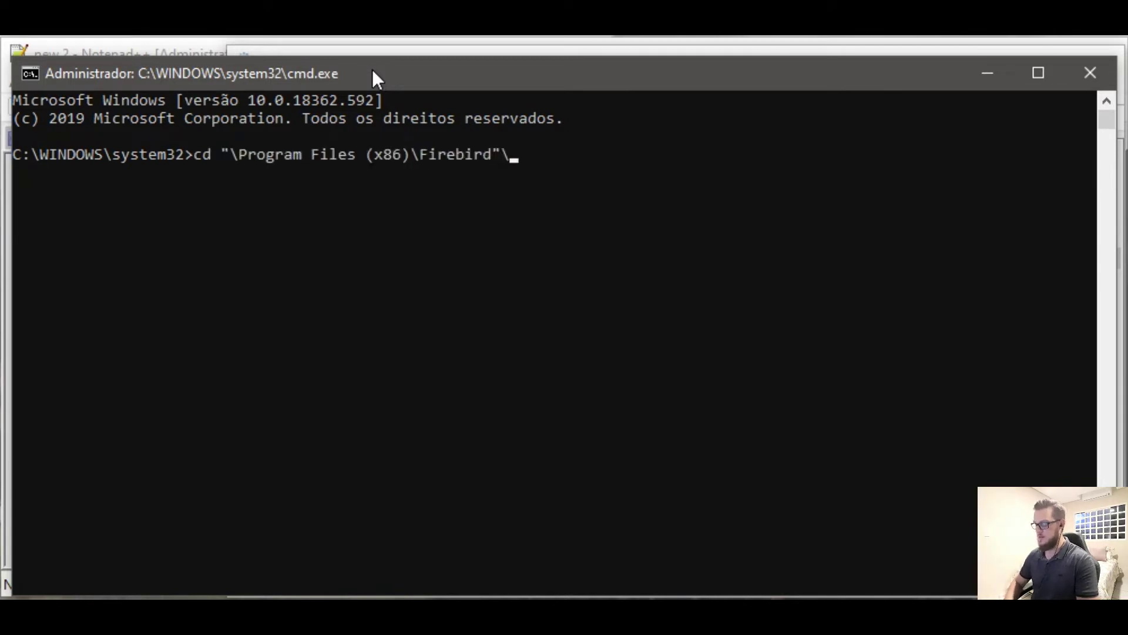
key("Tab")
key("Return")
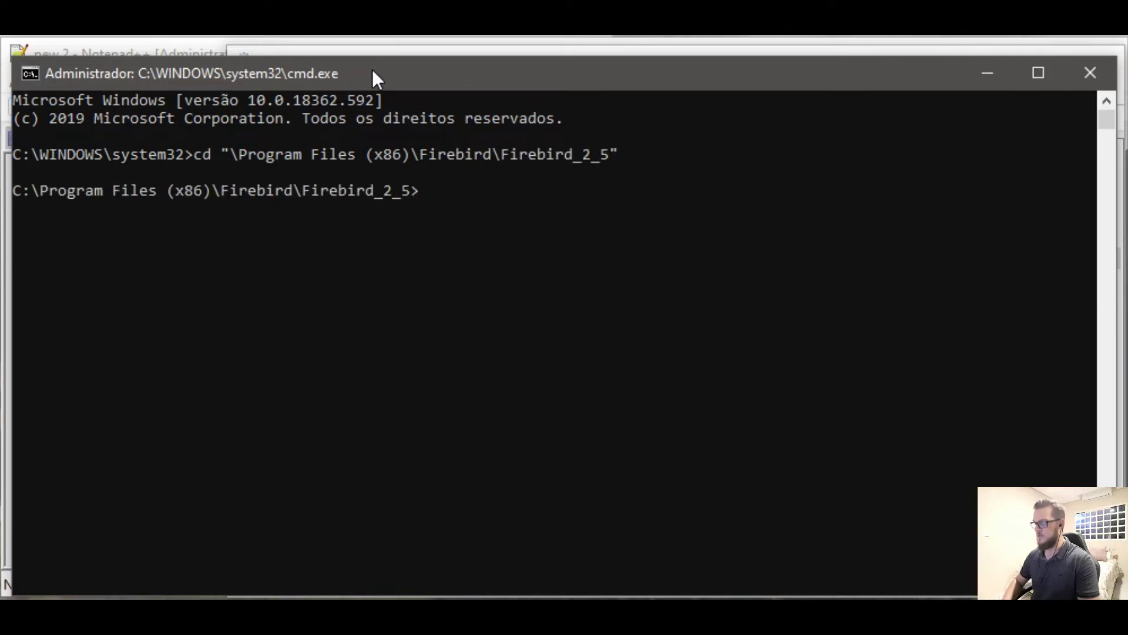
type("cd bin")
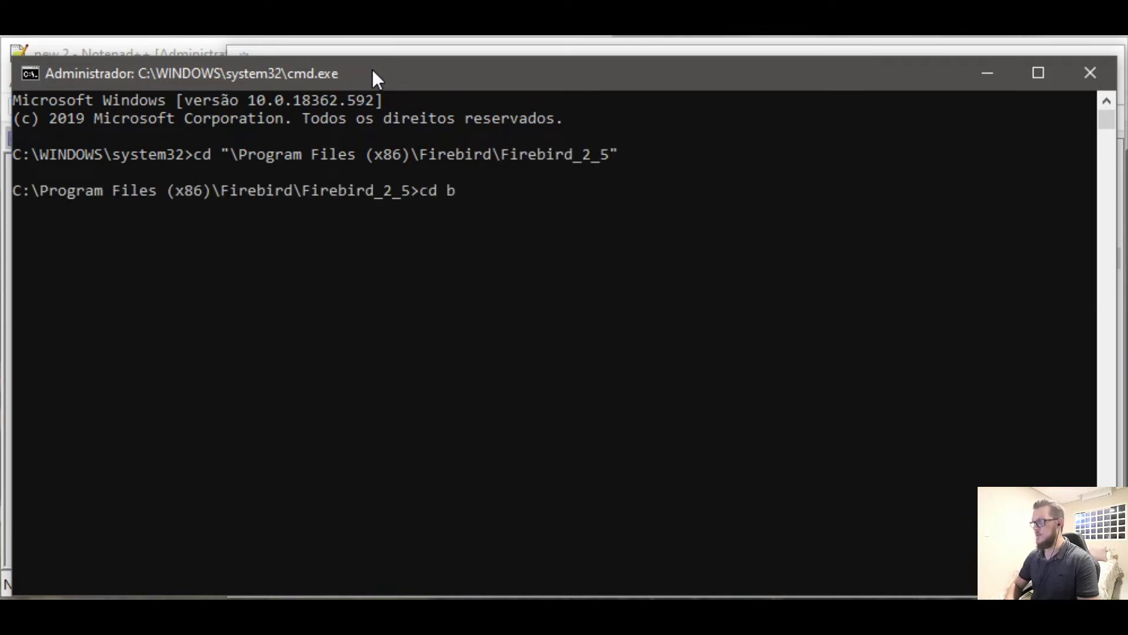
- Display the usage help of the Firebird 2.5 service installer by running instsvc.exe with the ? argument
type("ins")
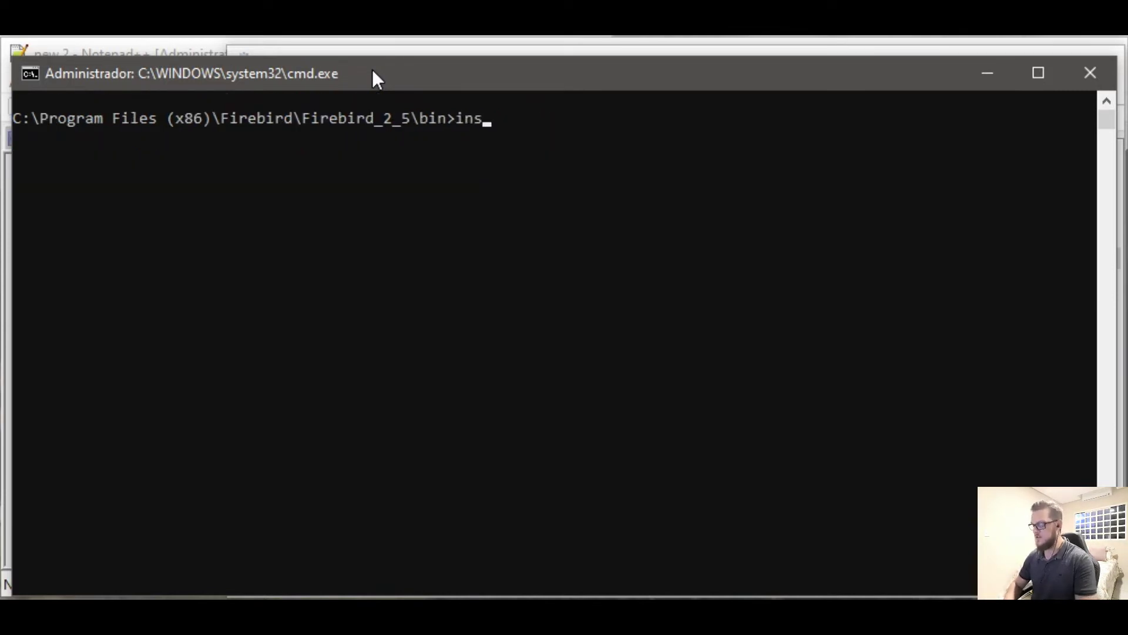
type("tsvc")
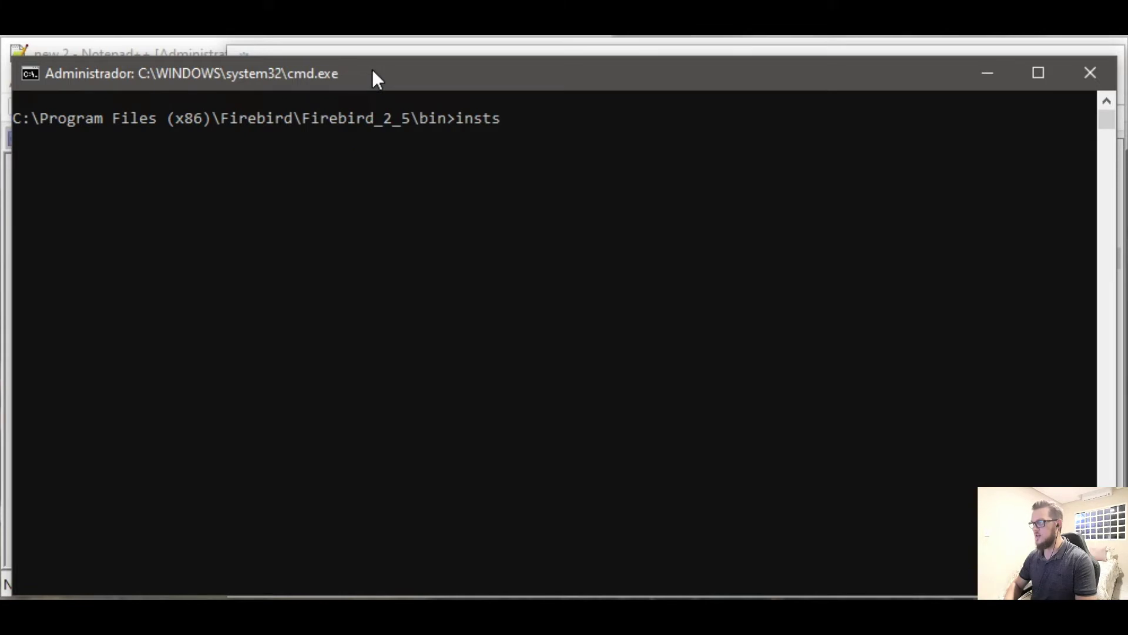
key("Tab")
type("?")
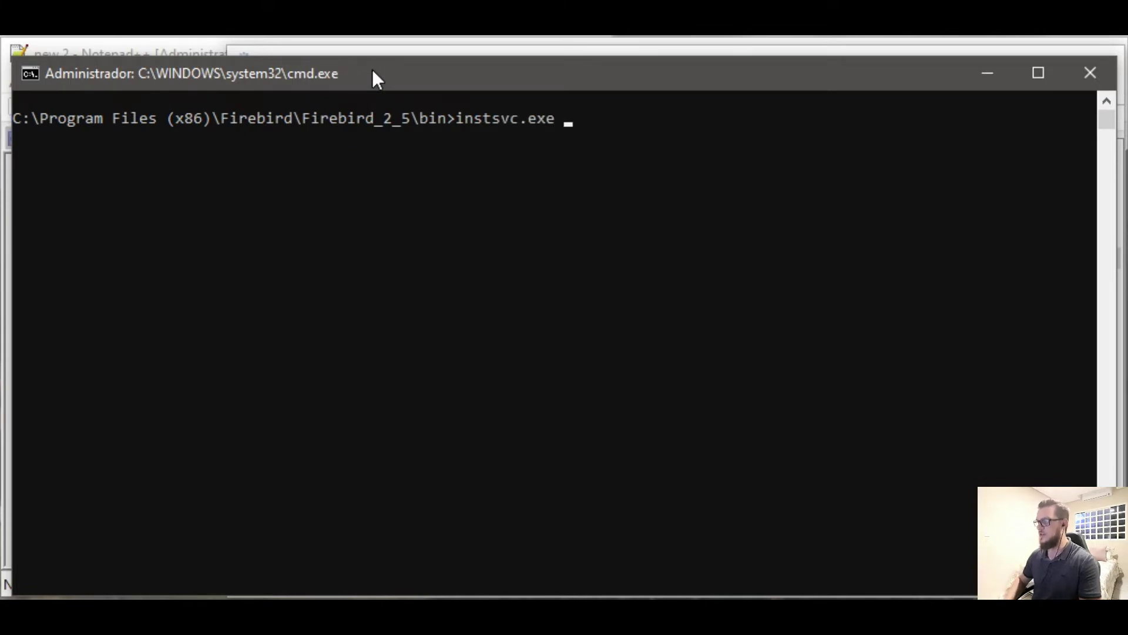
key("Return")
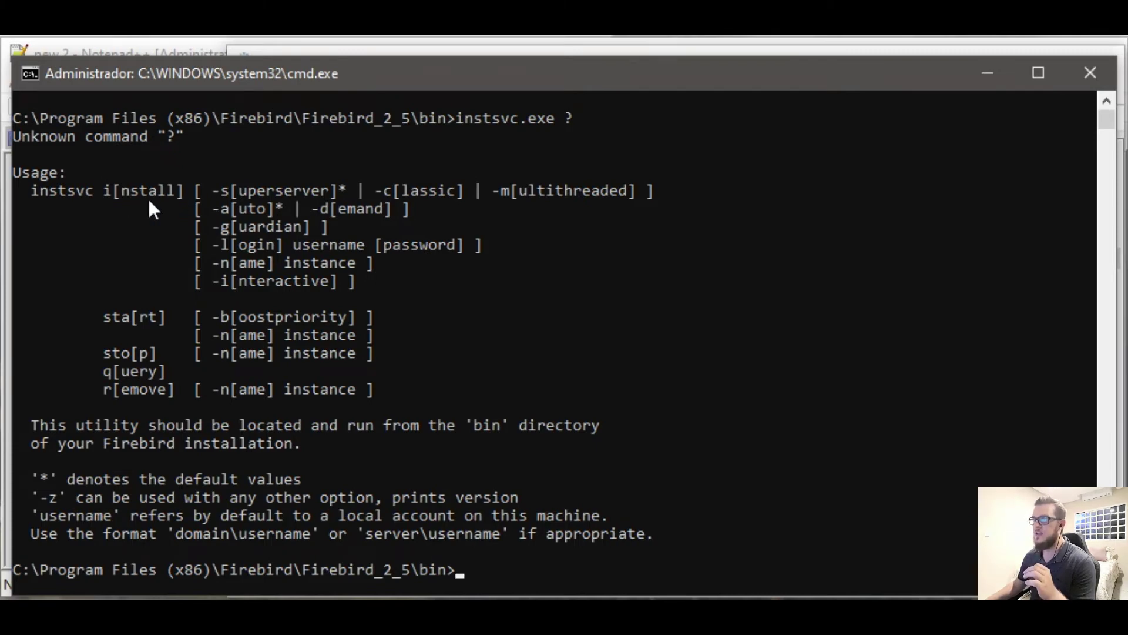
- Examine the install options in the instsvc usage text, covering superserver, classic, multithreaded and guardian
left_click_drag(116, 199, 225, 191)
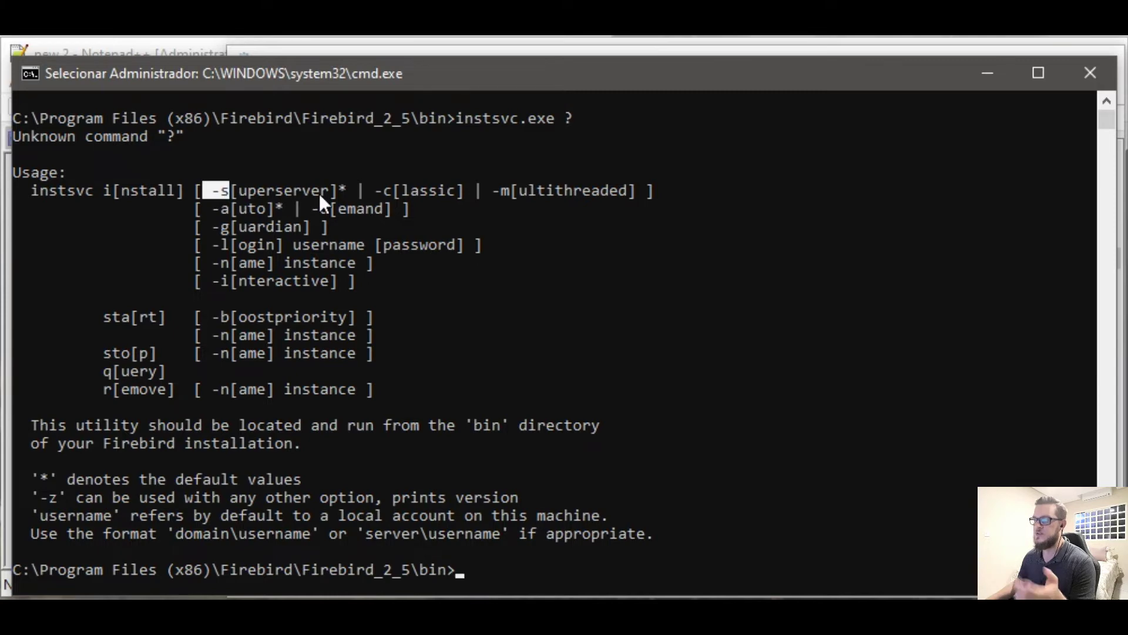
left_click_drag(375, 191, 379, 189)
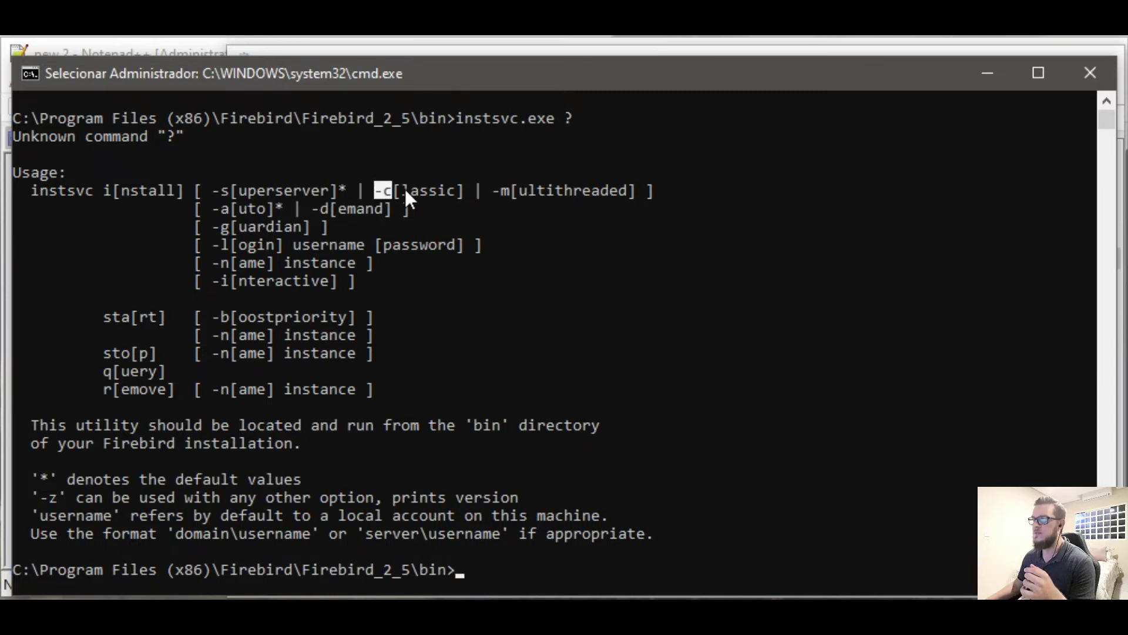
left_click_drag(496, 194, 509, 193)
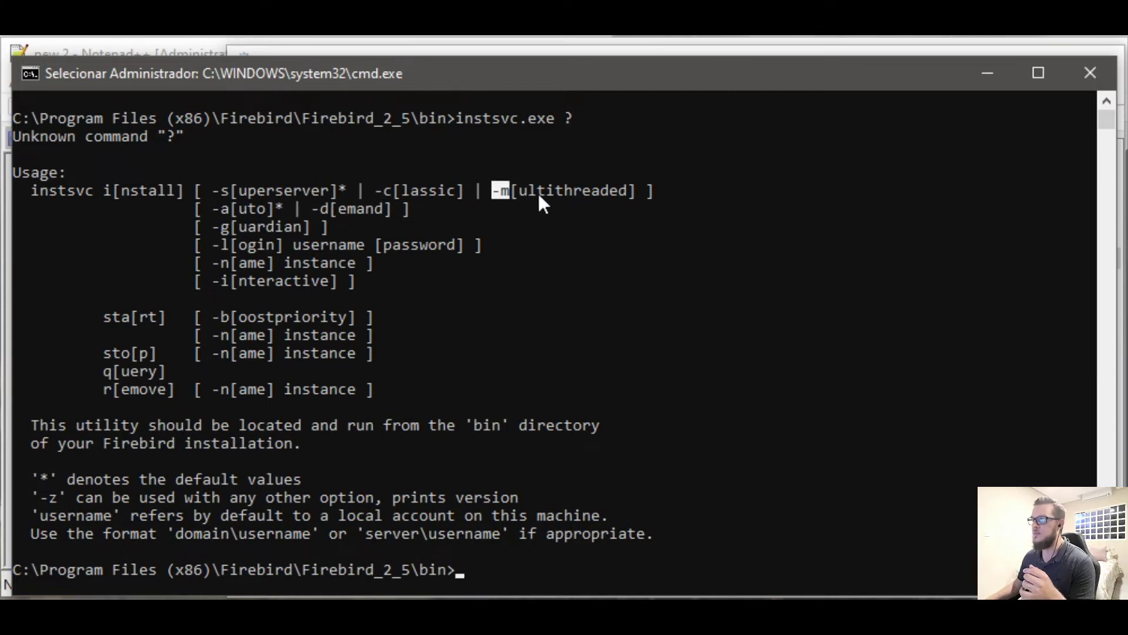
double_click(586, 190)
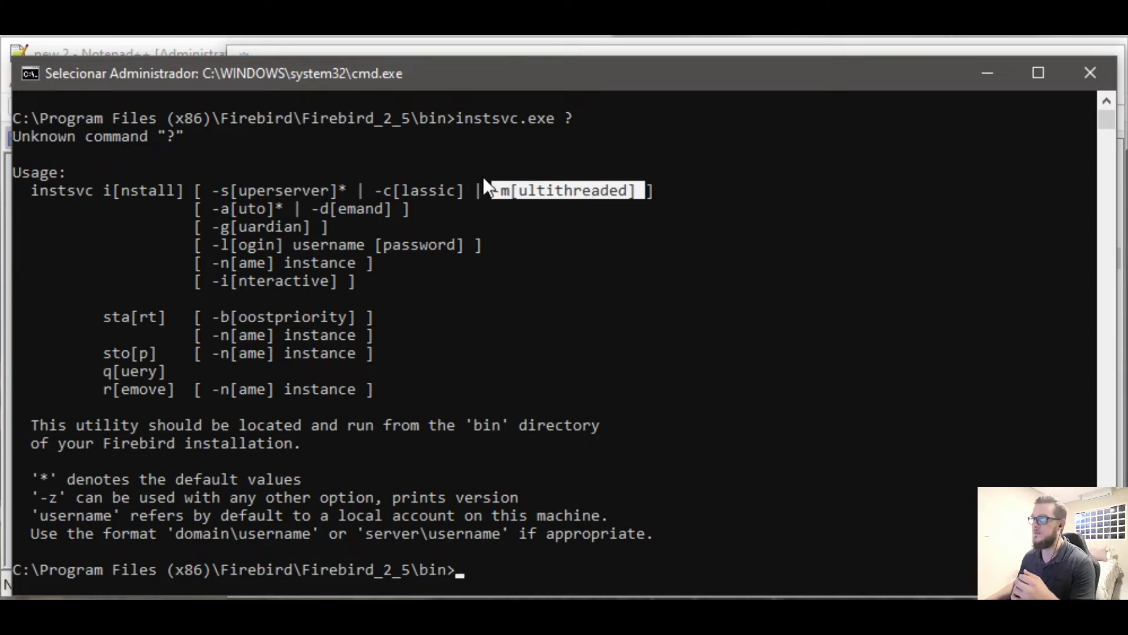
left_click(361, 191)
left_click(217, 229)
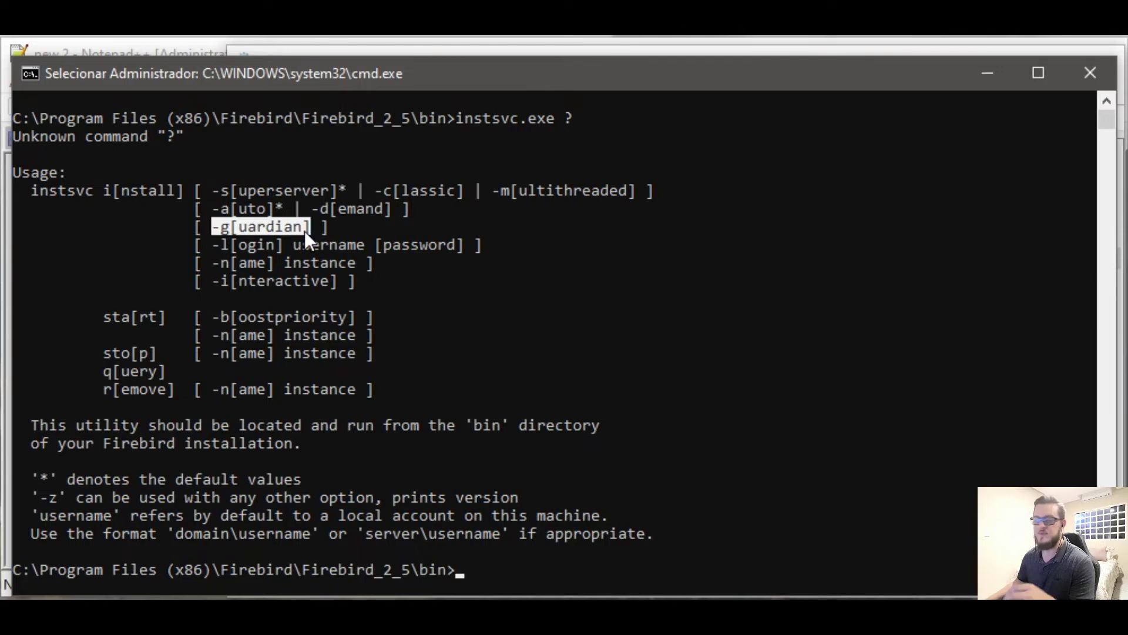
left_click(259, 210)
left_click_drag(224, 189, 547, 211)
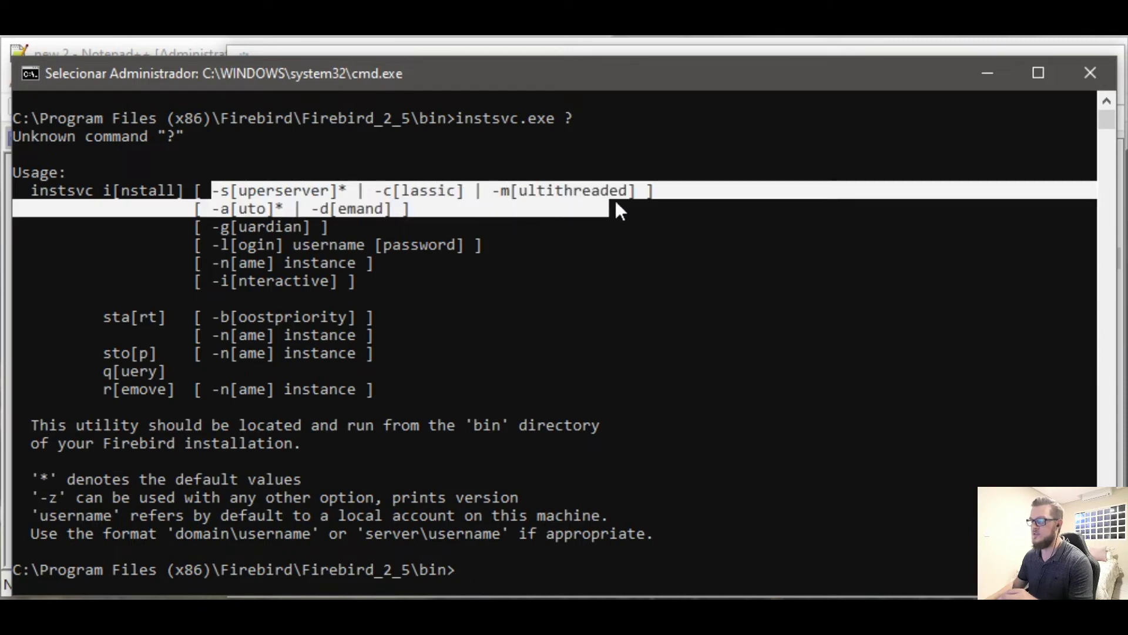
left_click_drag(615, 202, 629, 196)
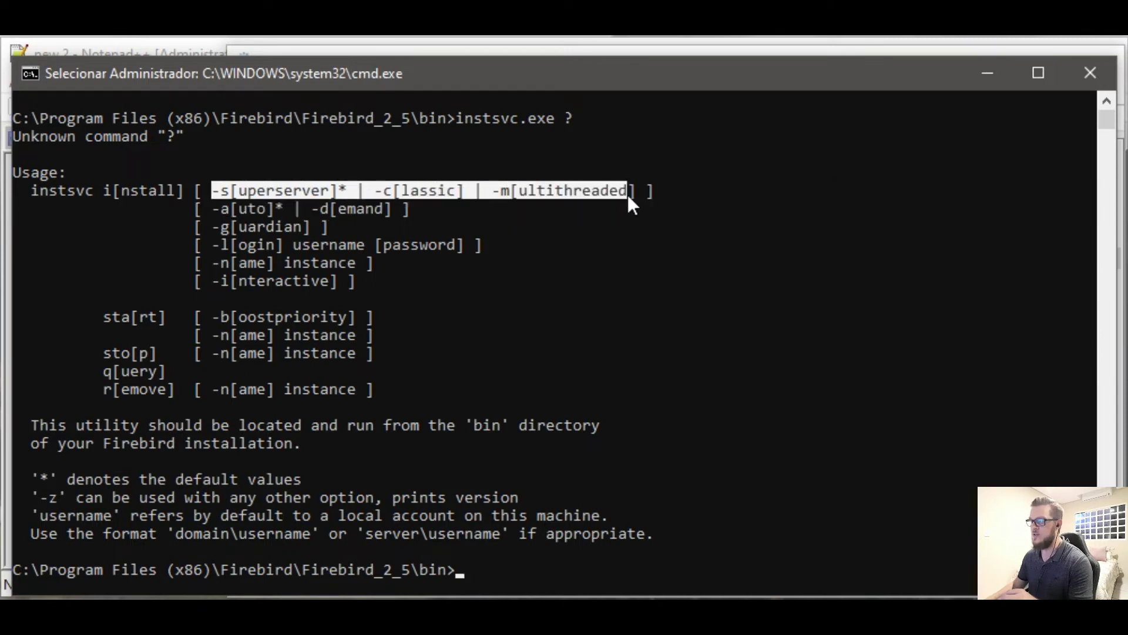
left_click(286, 198)
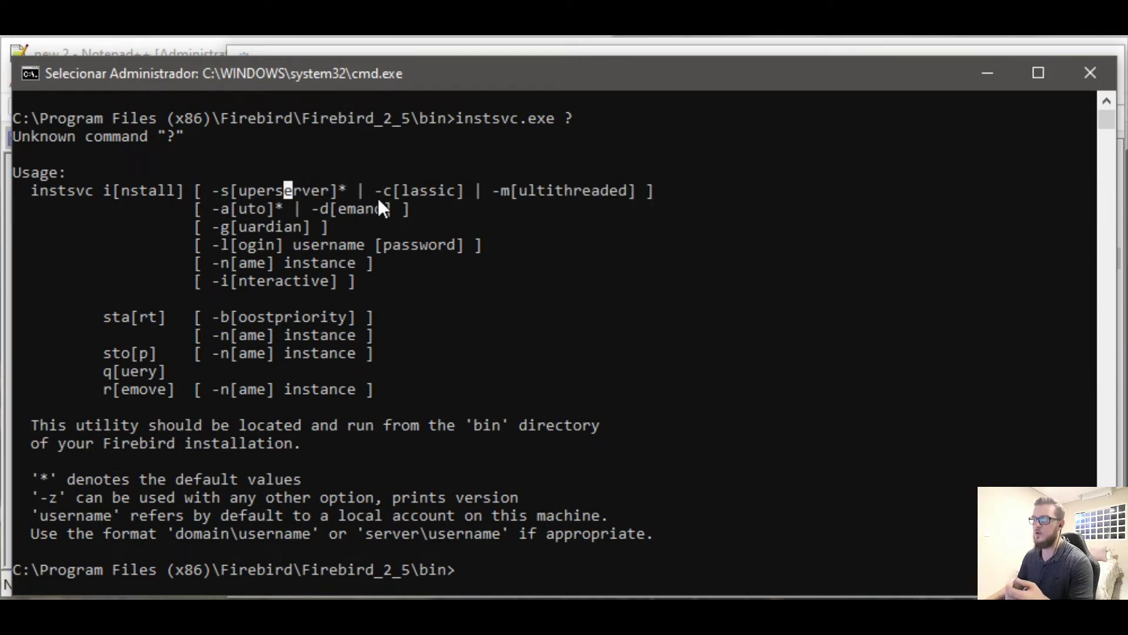
left_click_drag(378, 198, 428, 197)
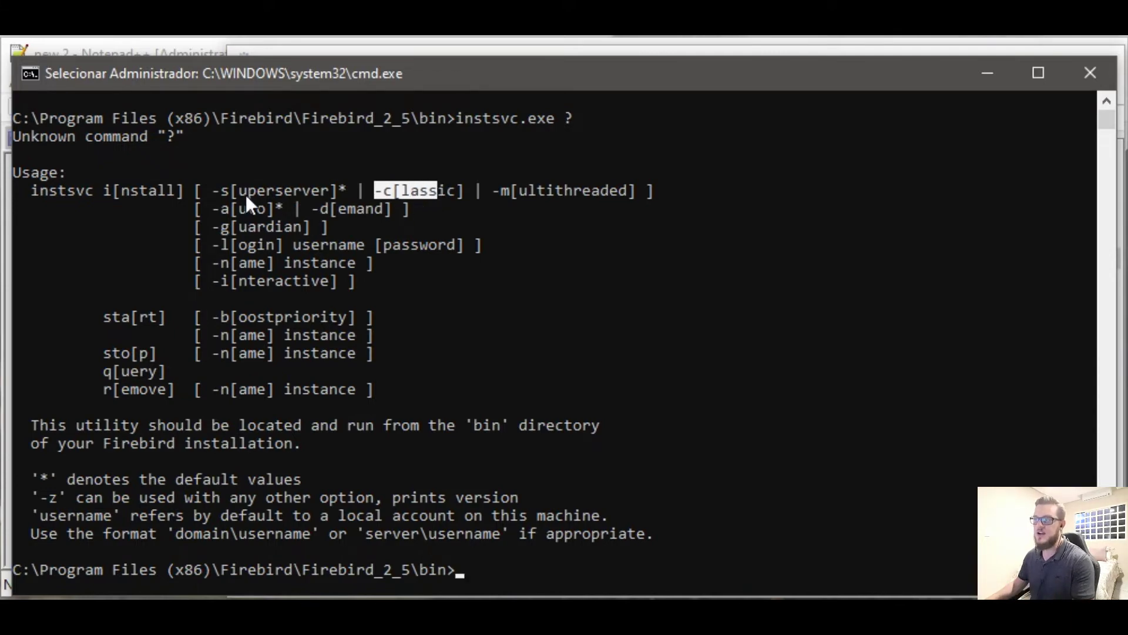
- Examine the instsvc remove command with its instance name parameter, and the install command syntax
left_click_drag(35, 194, 89, 194)
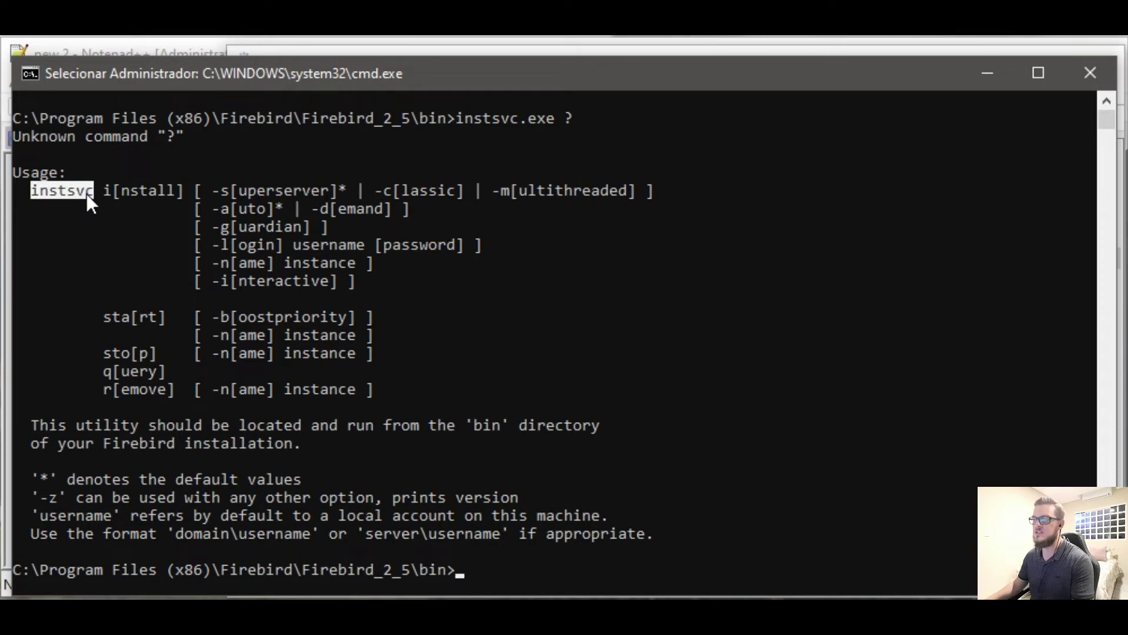
left_click(109, 387)
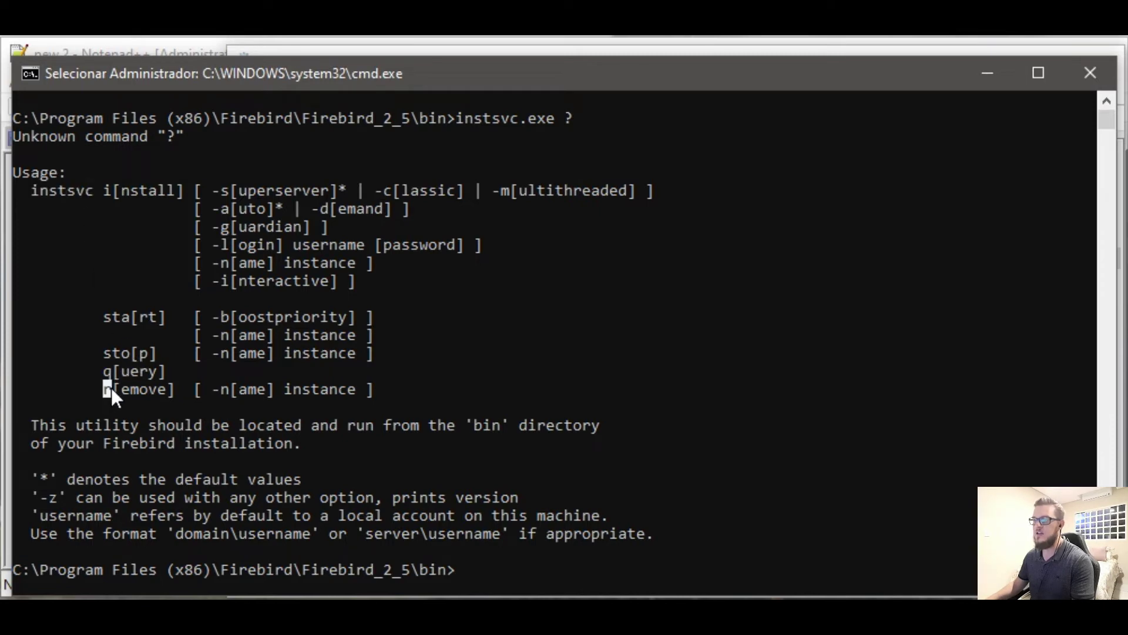
left_click(279, 387)
left_click_drag(279, 387, 337, 386)
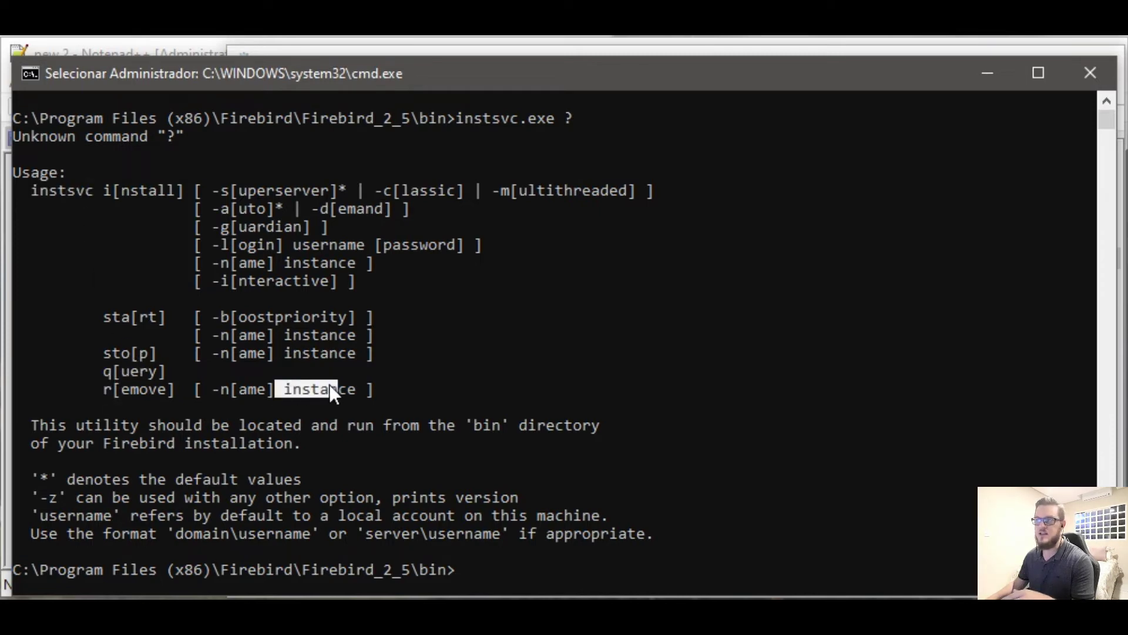
left_click(326, 387)
left_click_drag(33, 193, 108, 193)
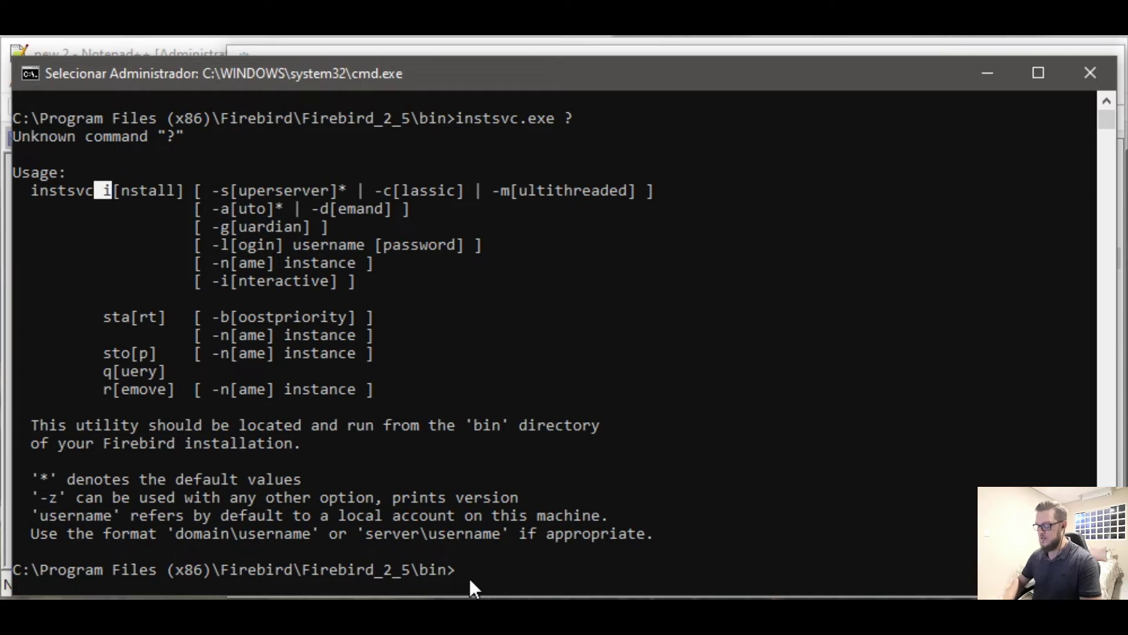
key("Escape")
- Go up two directory levels from bin to C:\Program Files (x86)\Firebird
type("cd.")
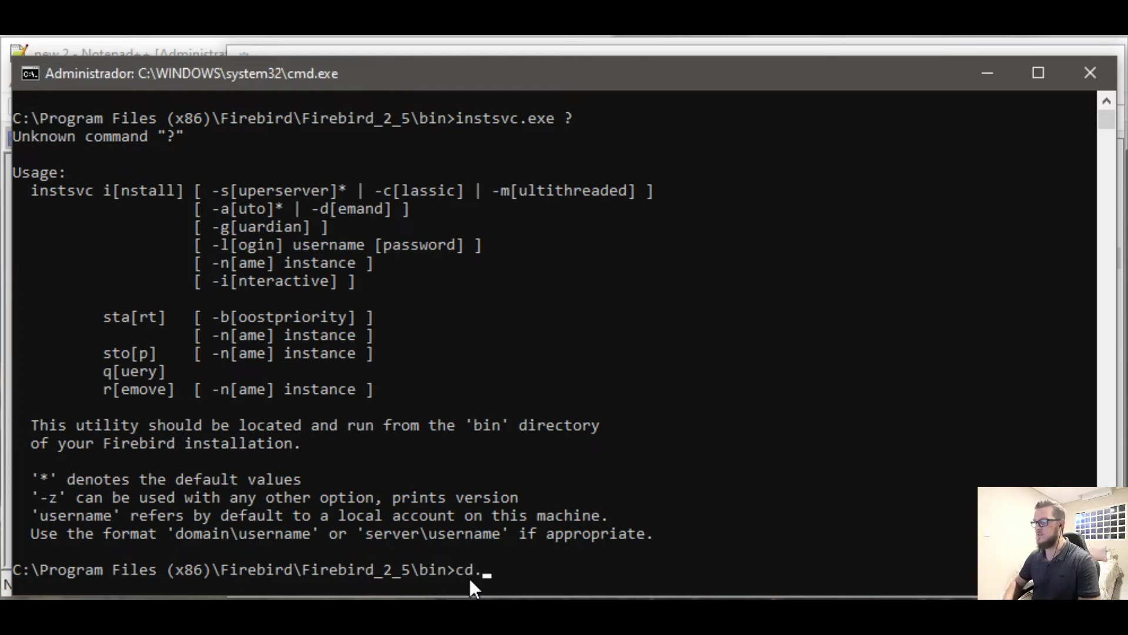
key("Return")
key("Return")
type("cd..")
key("Return")
type("cd..")
key("Return")
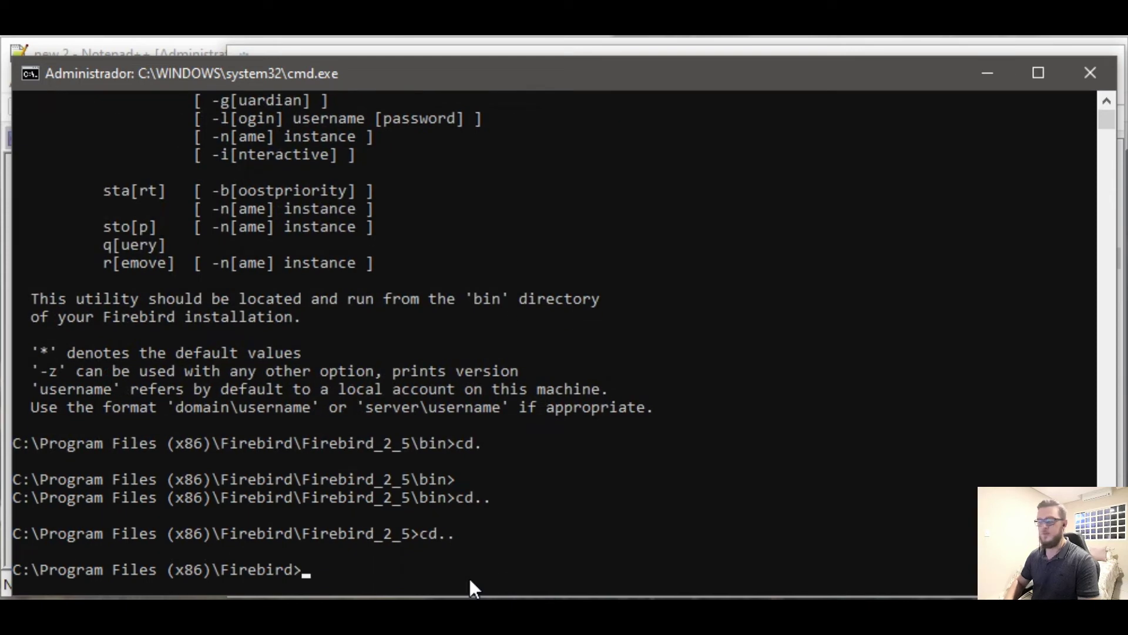
- Change to the Firebird_3_0 directory and clear the console
type("cd ")
type("\\")
key("Tab")
key("BackSpace")
key("BackSpace")
key("BackSpace")
key("BackSpace")
key("BackSpace")
key("BackSpace")
key("BackSpace")
key("BackSpace")
key("BackSpace")
key("BackSpace")
key("BackSpace")
key("BackSpace")
key("BackSpace")
key("Tab")
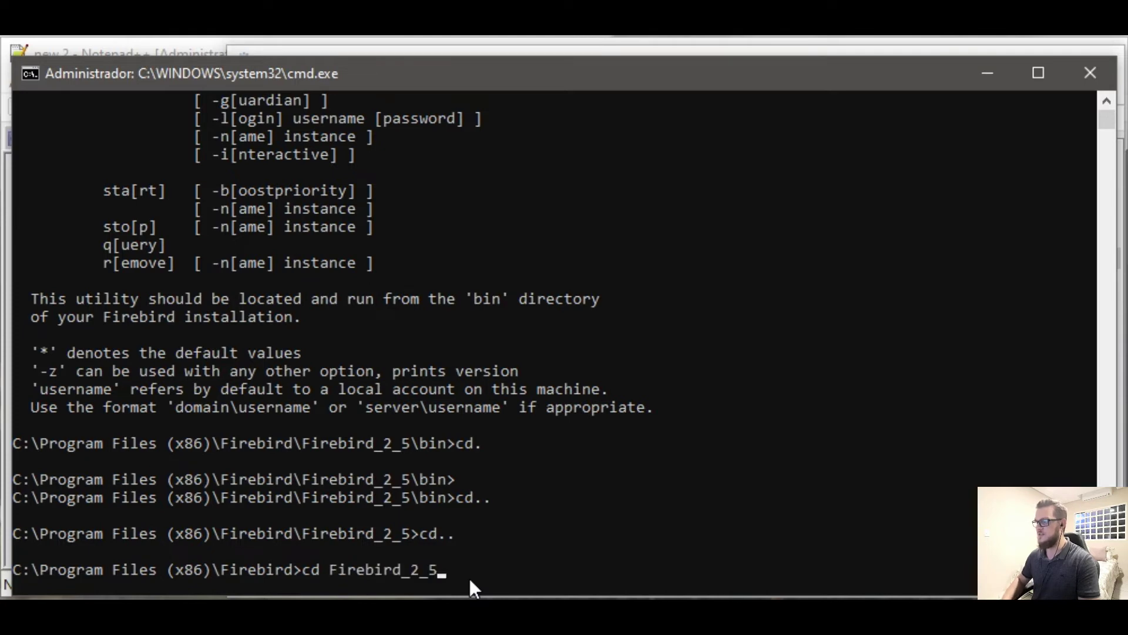
key("Tab")
key("Return")
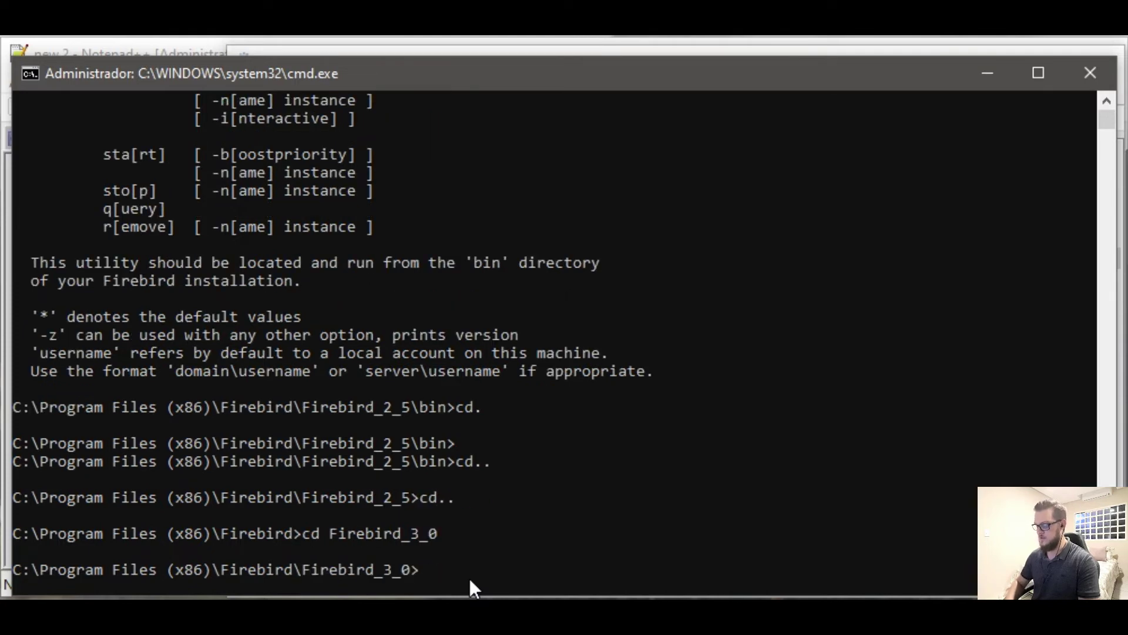
type("cls")
key("Return")
- Run instsvc.exe ? in the Firebird_3_0 directory to display its usage help
type("instsvc.exe")
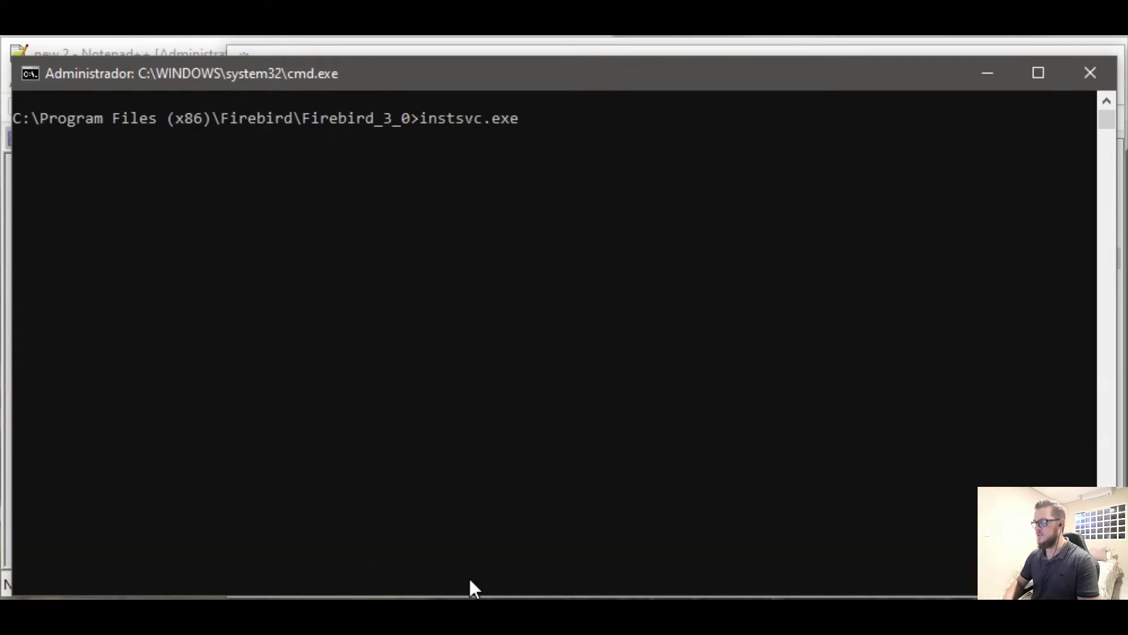
type(" ?")
key("Return")
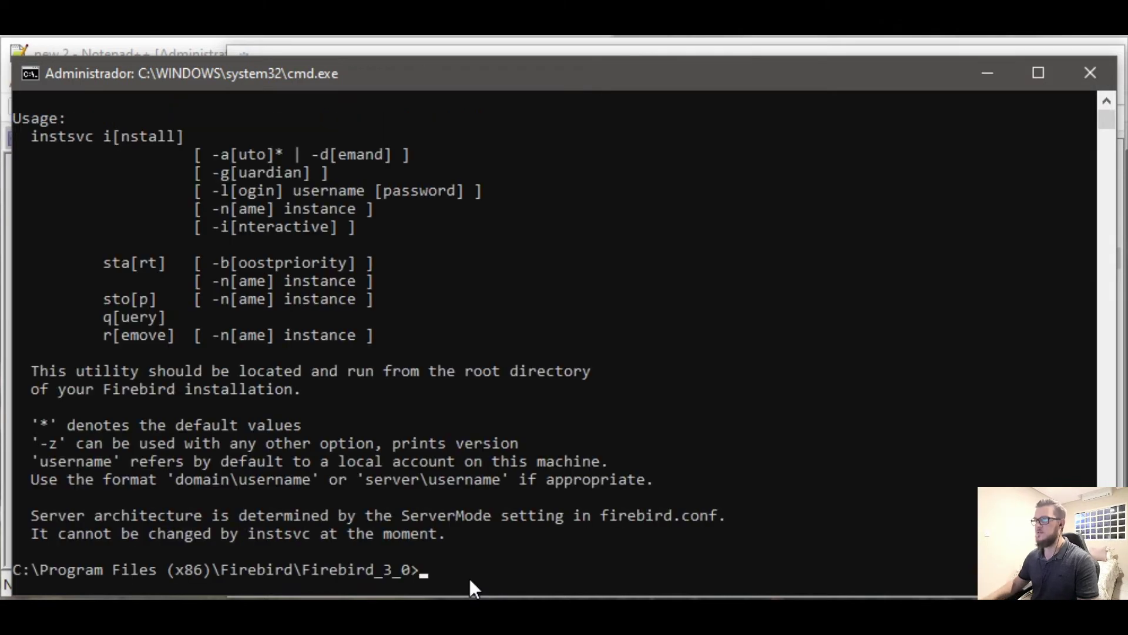
- Examine the Firebird 3.0 instsvc usage text, especially the install options and the note on server architecture and the ServerMode setting
scroll(257, 239, "up", 1)
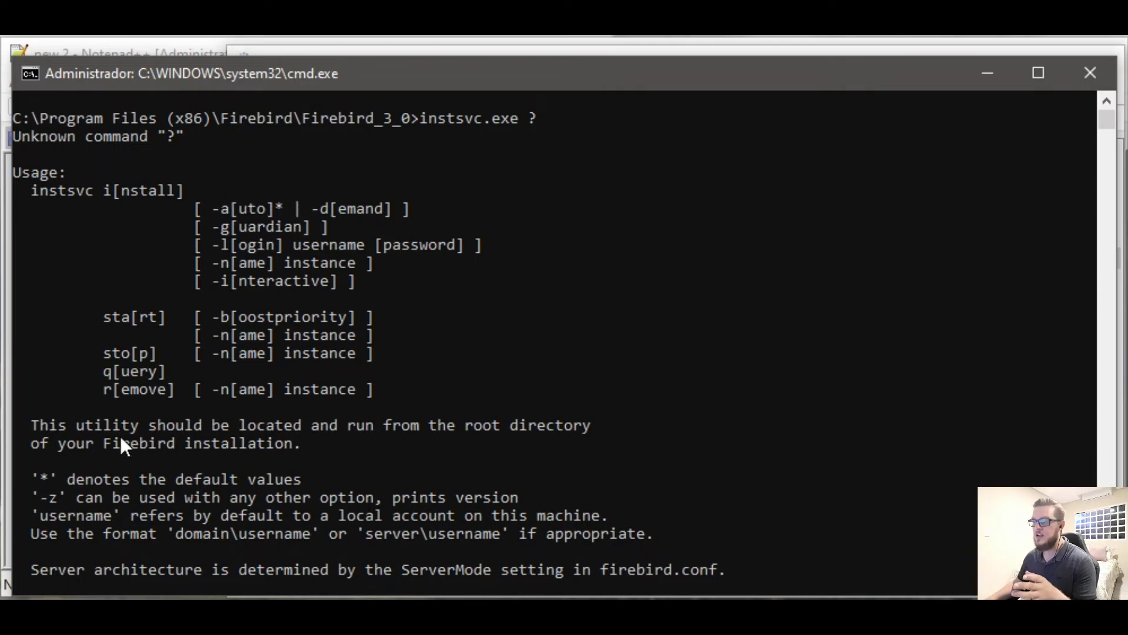
left_click(74, 442)
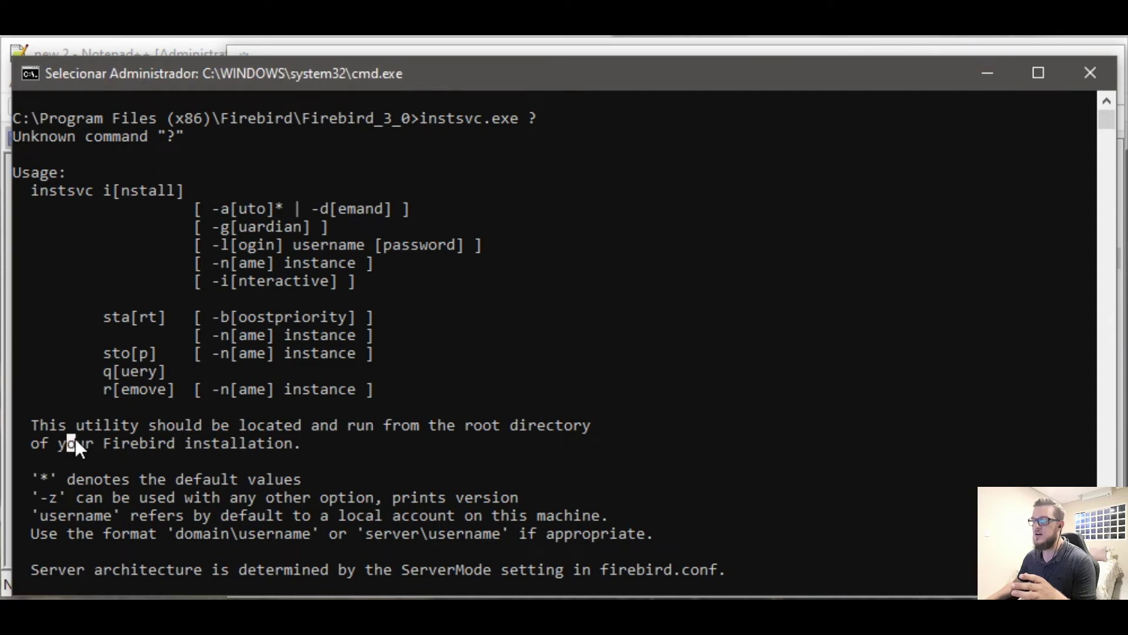
left_click(62, 405)
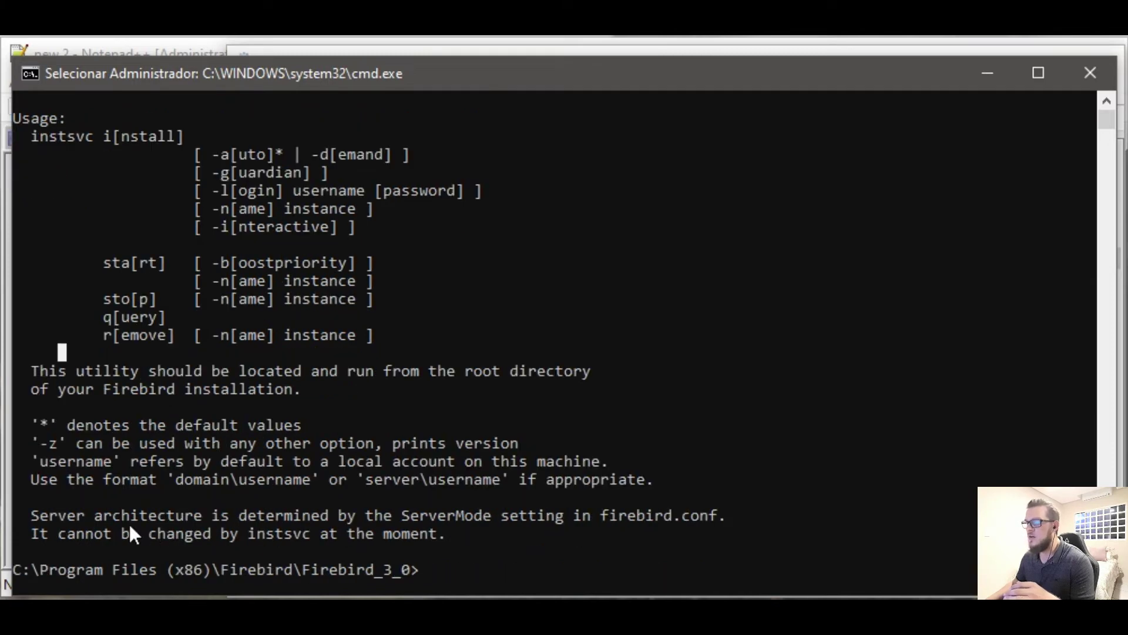
left_click_drag(42, 517, 181, 520)
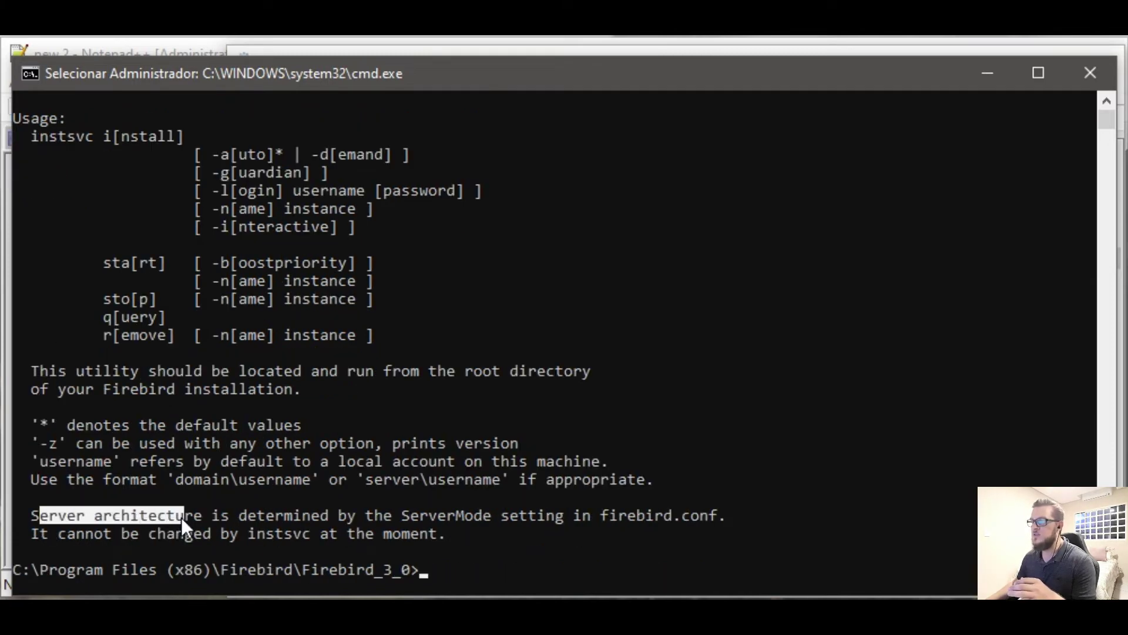
left_click_drag(402, 520, 555, 514)
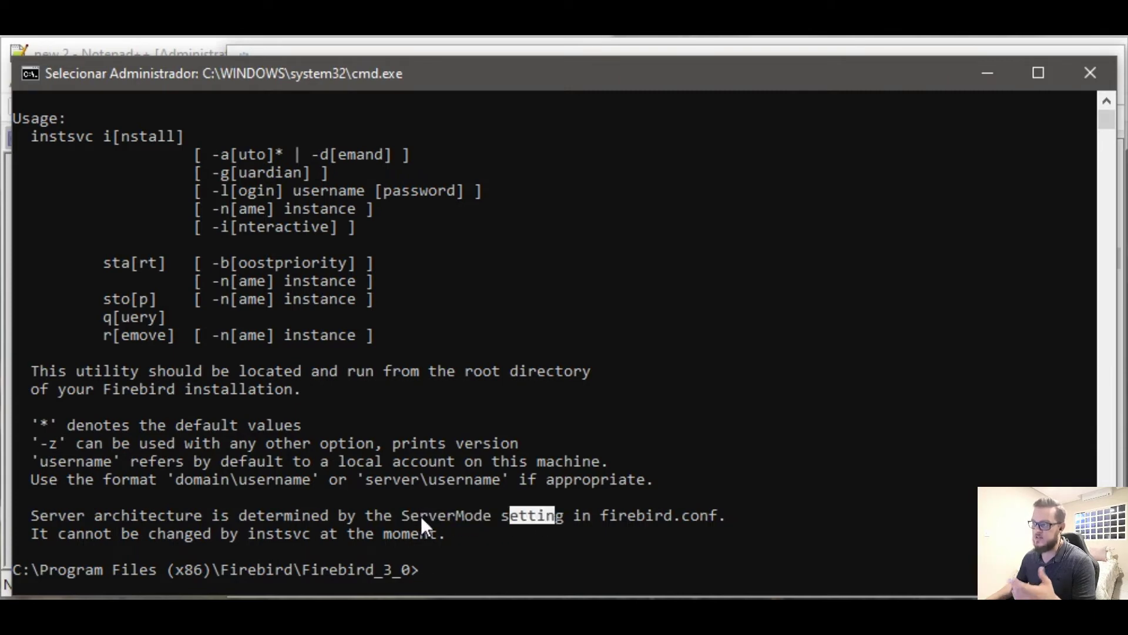
left_click_drag(619, 515, 721, 517)
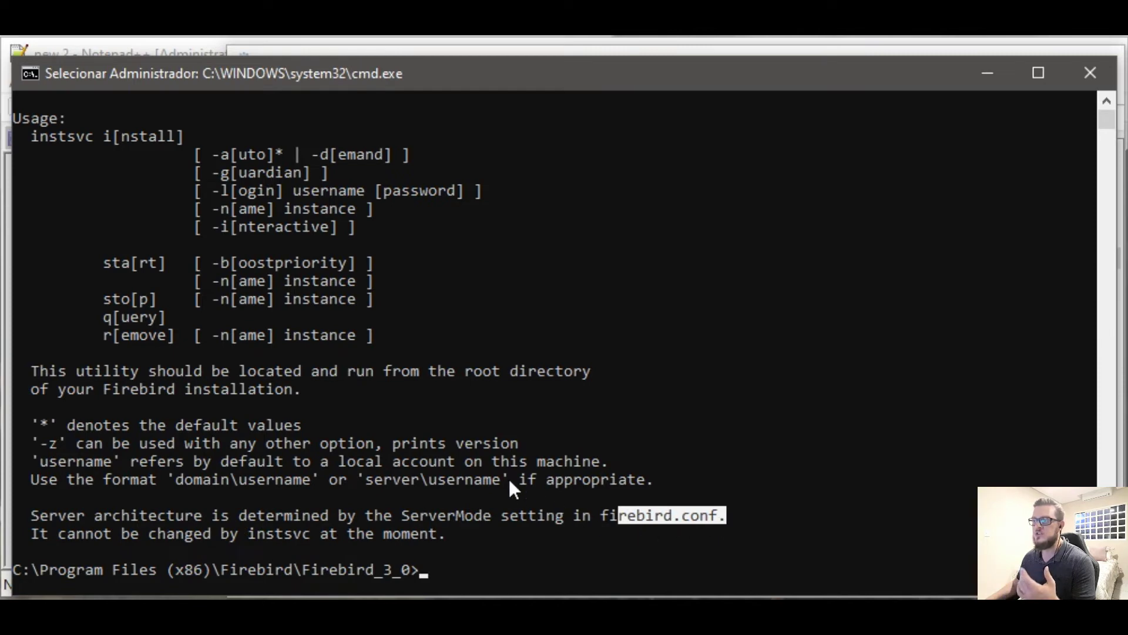
scroll(275, 305, "up", 1)
left_click(196, 196)
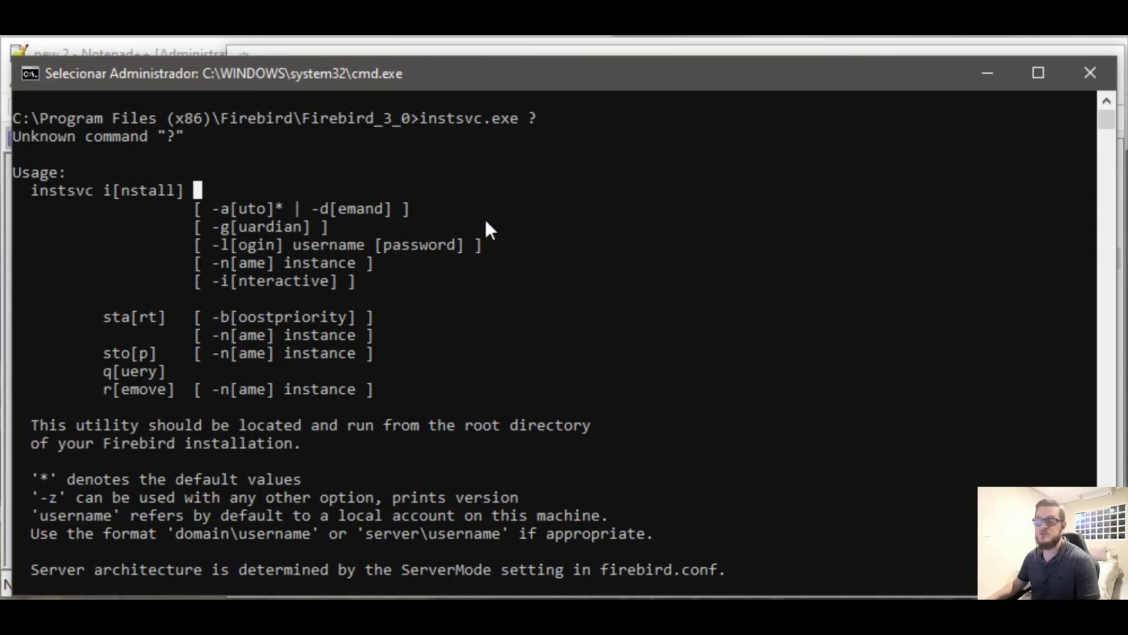
- Put the console window away and switch to Notepad++ with firebird.conf from the Firebird_3_0 folder
left_click(970, 79)
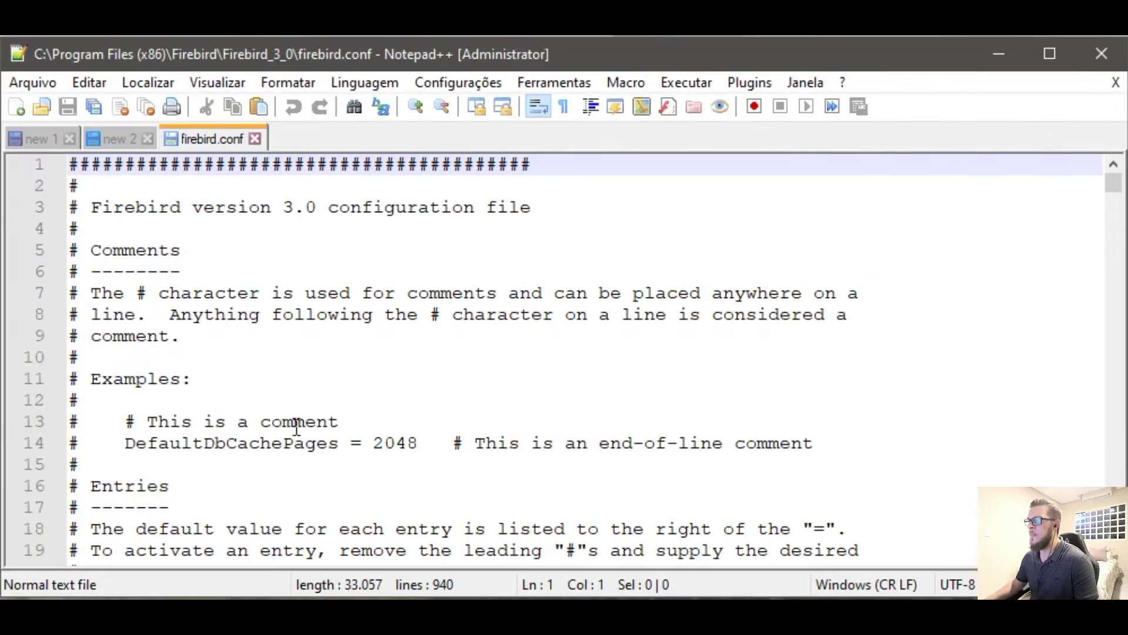
- Examine the ServerMode section at the end of firebird.conf, including the Super, SuperClassic and Classic values
left_click(249, 353)
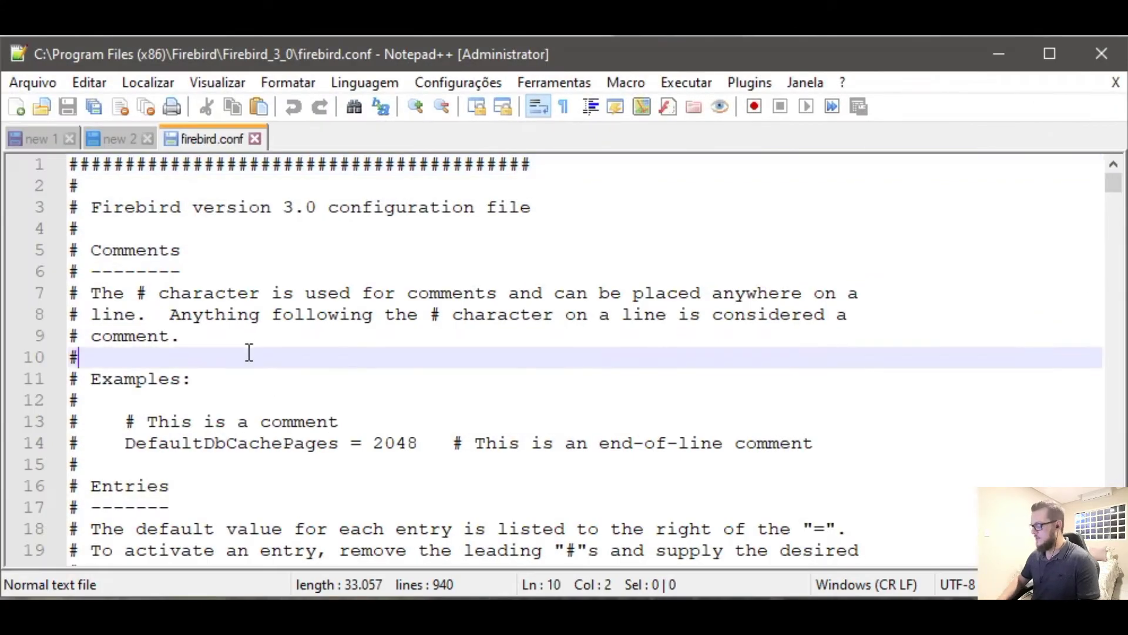
key("ctrl+End")
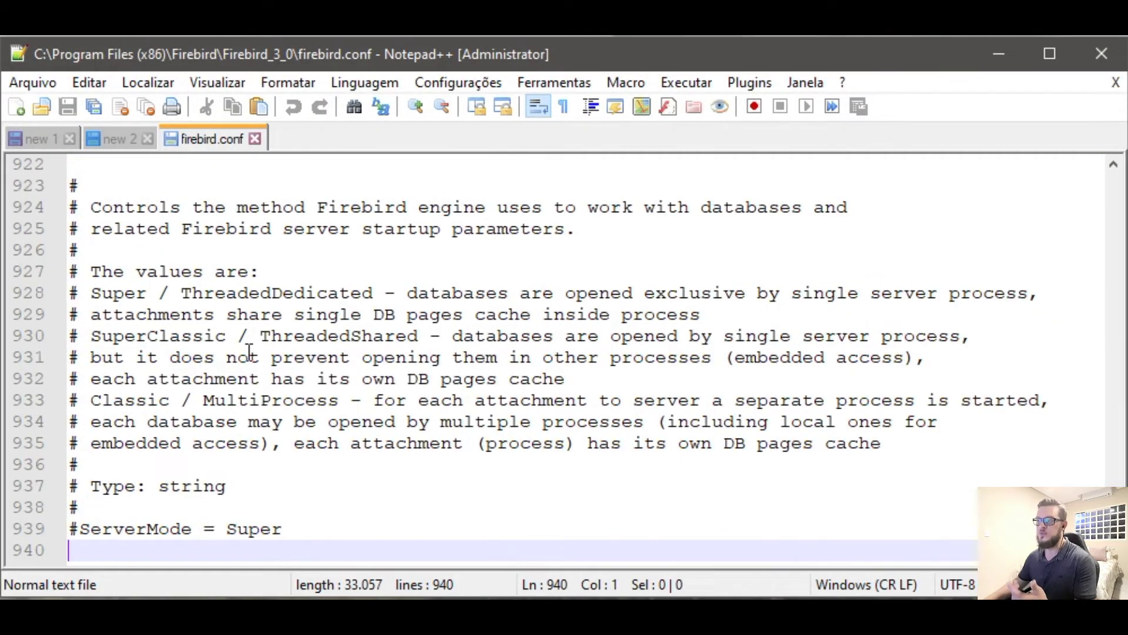
double_click(147, 527)
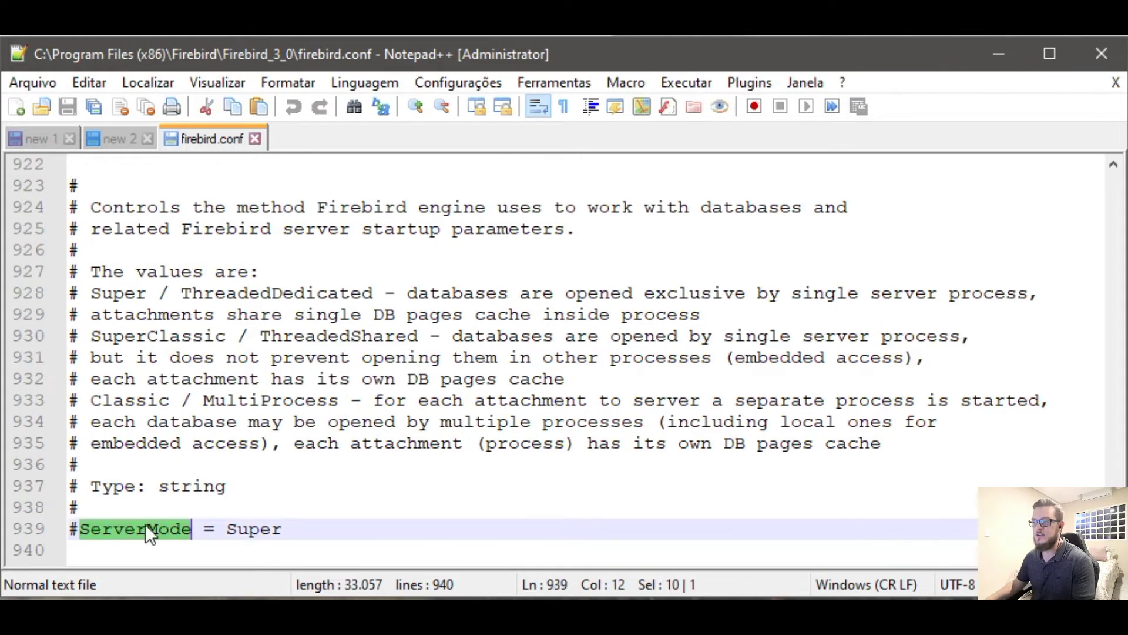
double_click(232, 528)
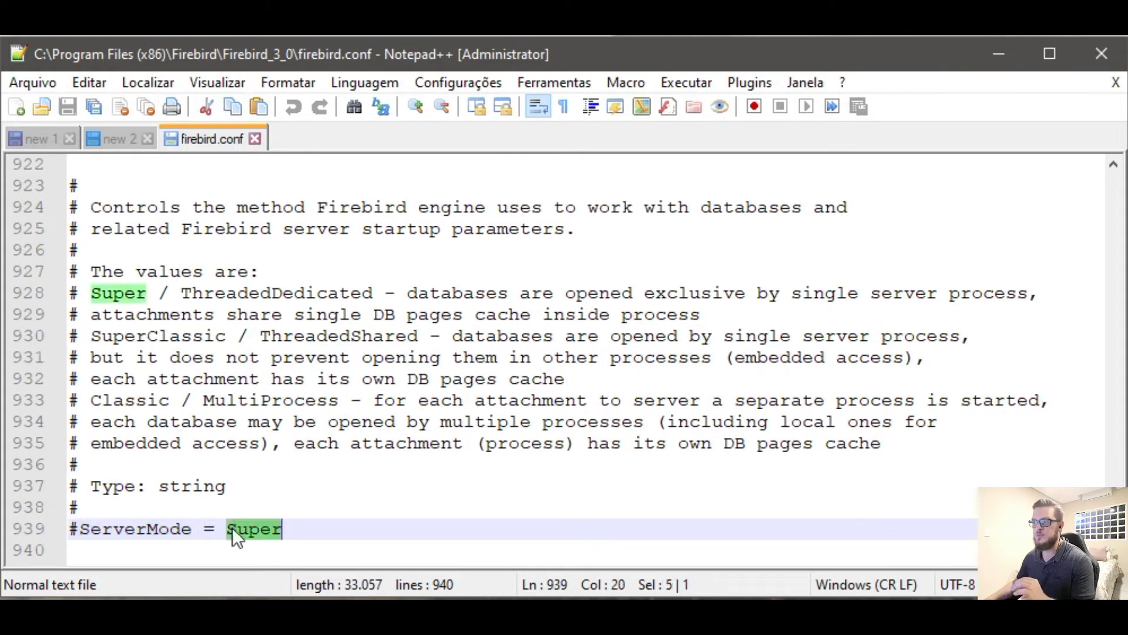
double_click(106, 293)
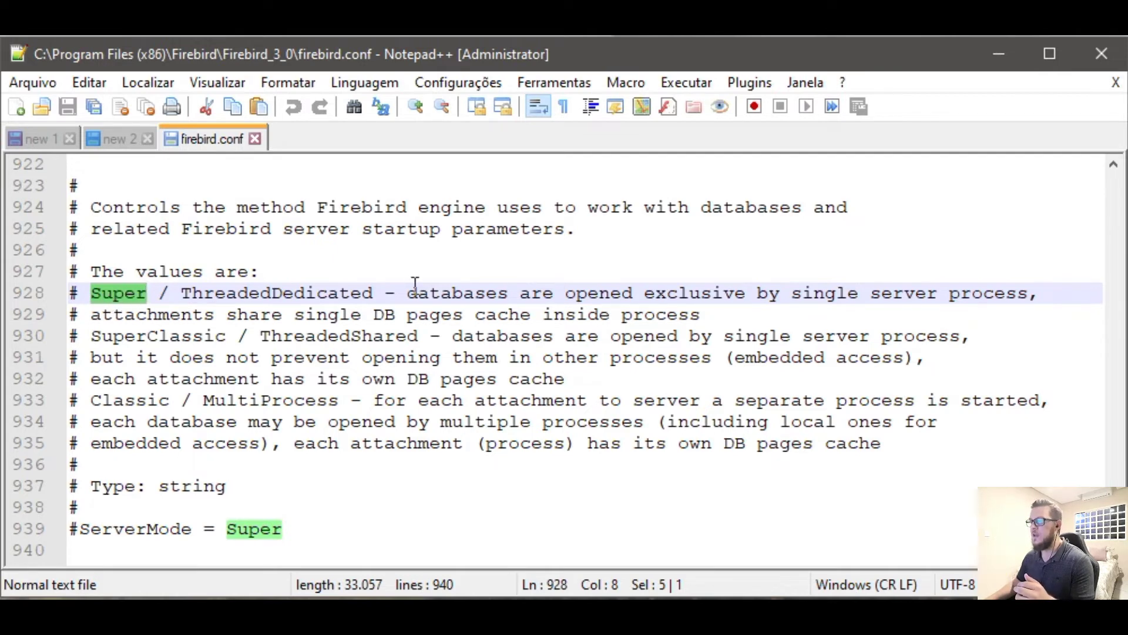
double_click(152, 336)
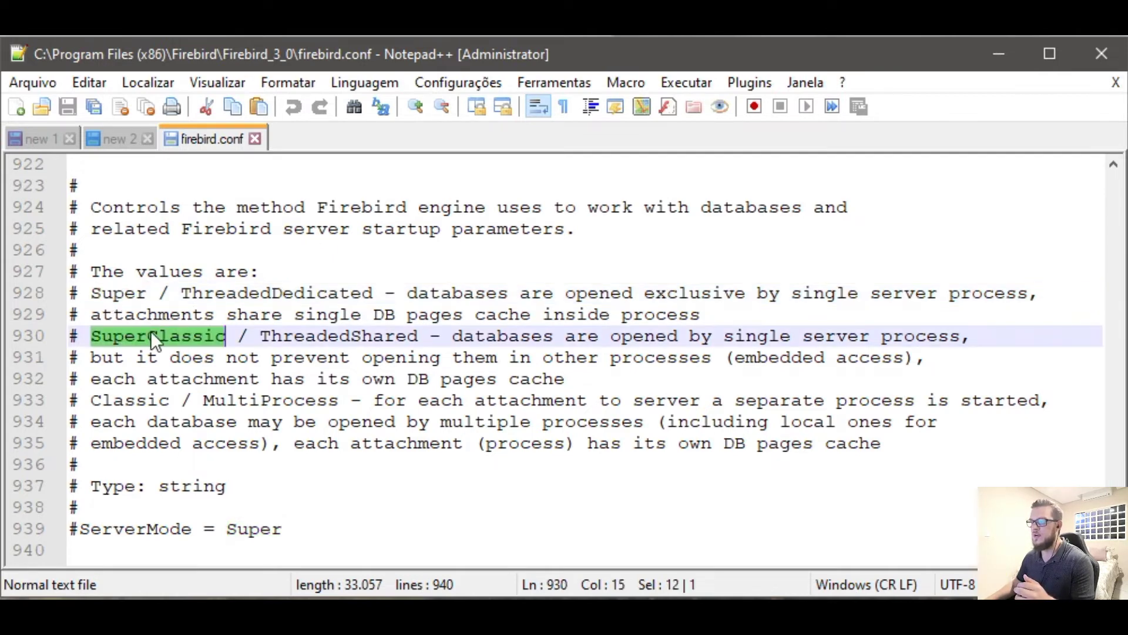
double_click(120, 400)
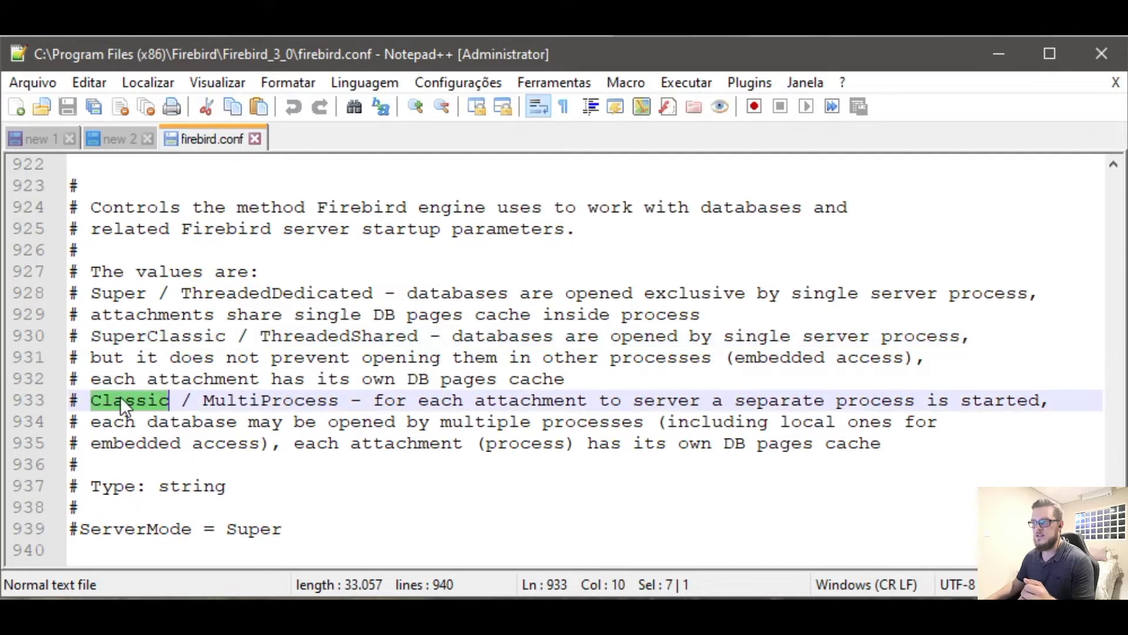
- Uncomment the ServerMode = Super line in firebird.conf and save the file
left_click(101, 528)
key("Home")
key("Delete")
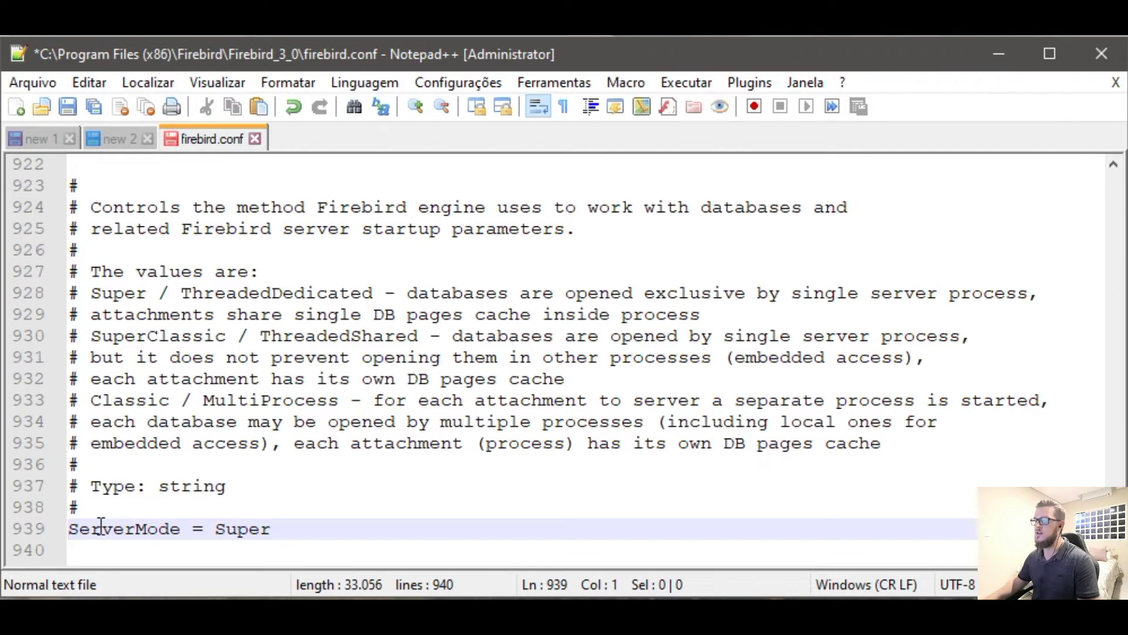
key("ctrl+s")
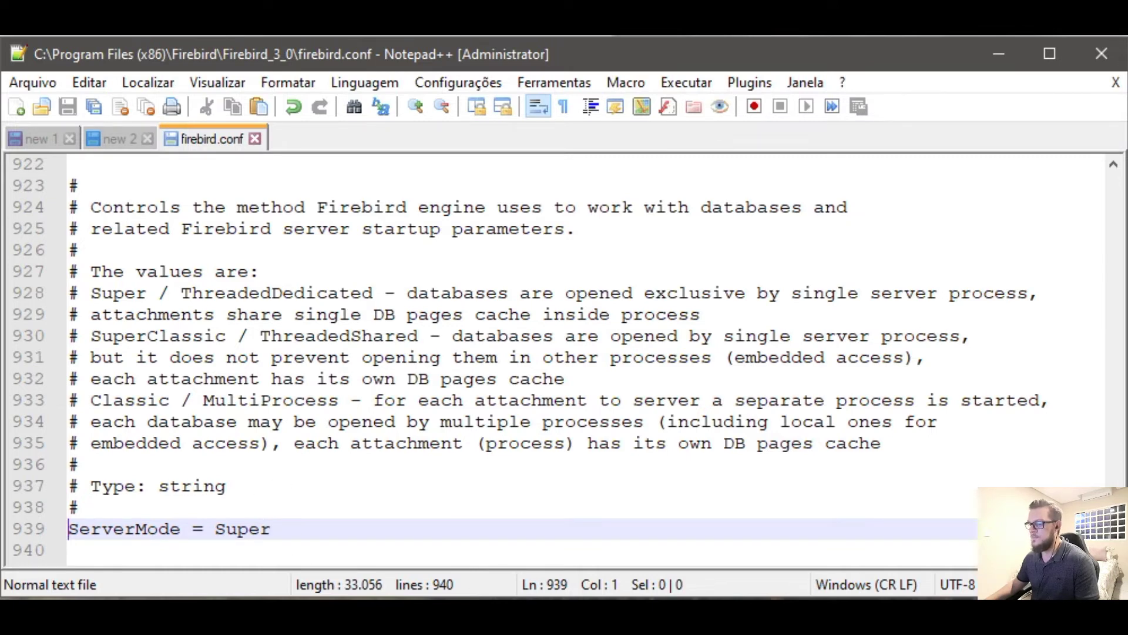
- Switch to the Windows Services console and start the Firebird Server - Firebird30 service
key("alt+Tab")
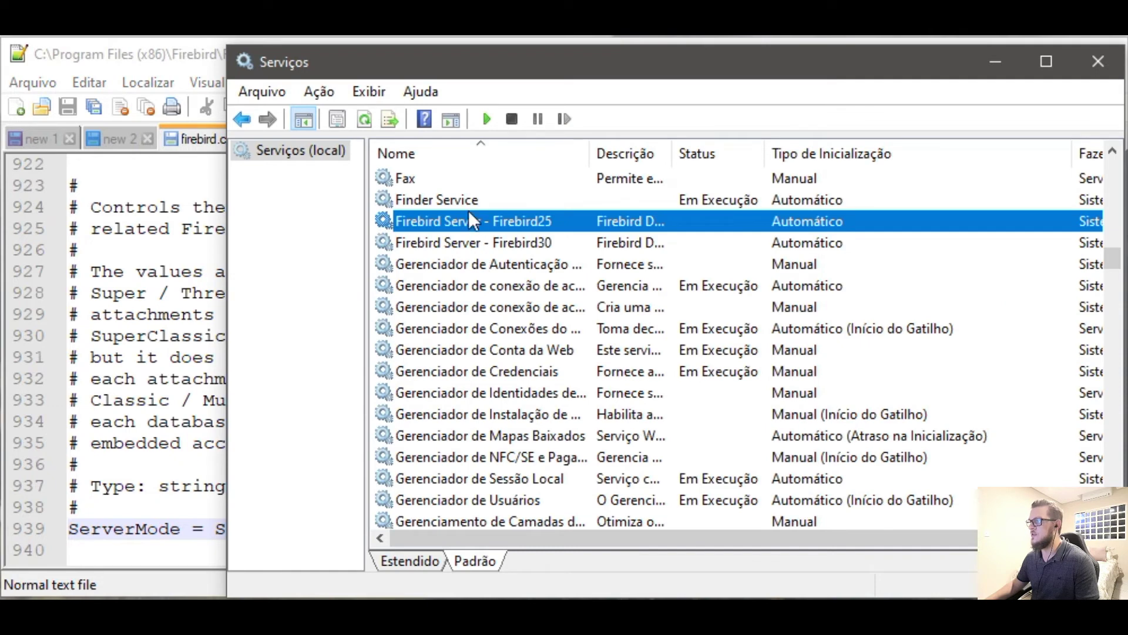
left_click(470, 243)
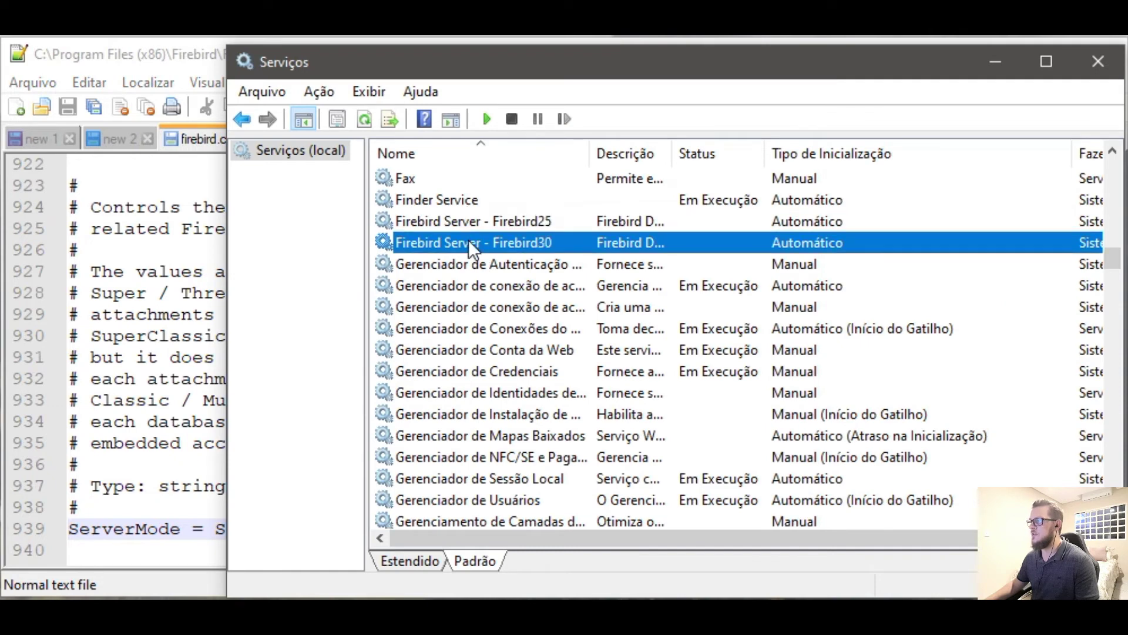
left_click(488, 119)
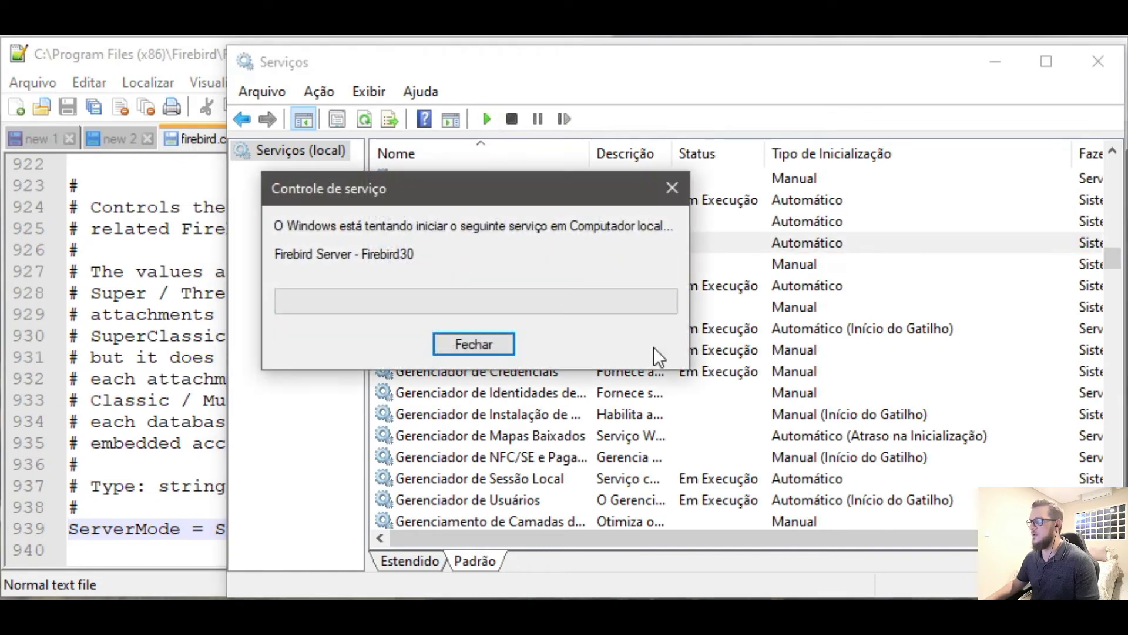
- Open Task Manager and locate the firebird.exe process in the detailed process list
key("ctrl+shift+Escape")
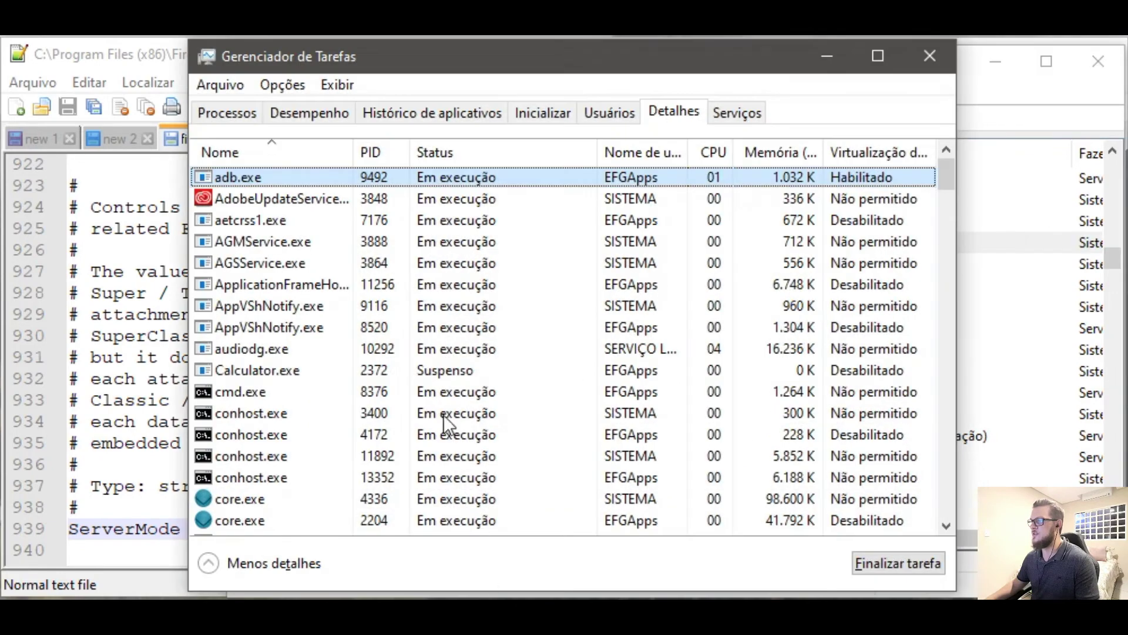
left_click(256, 198)
type("f")
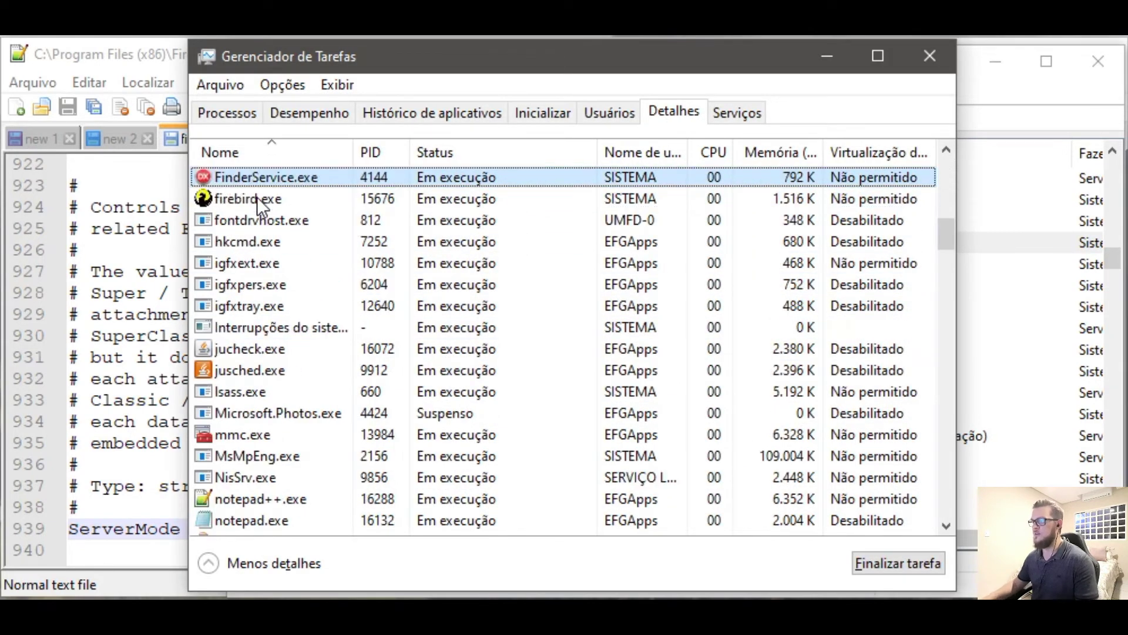
left_click(288, 199)
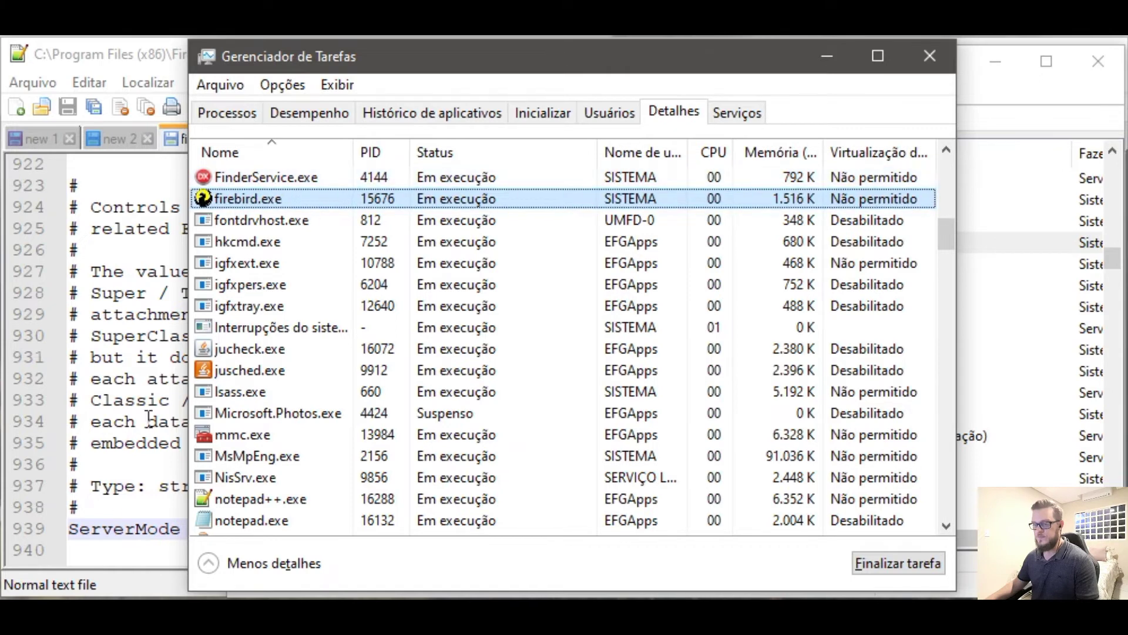
- Launch IBExpert and move its window so the list of registered databases is fully in view
key("super")
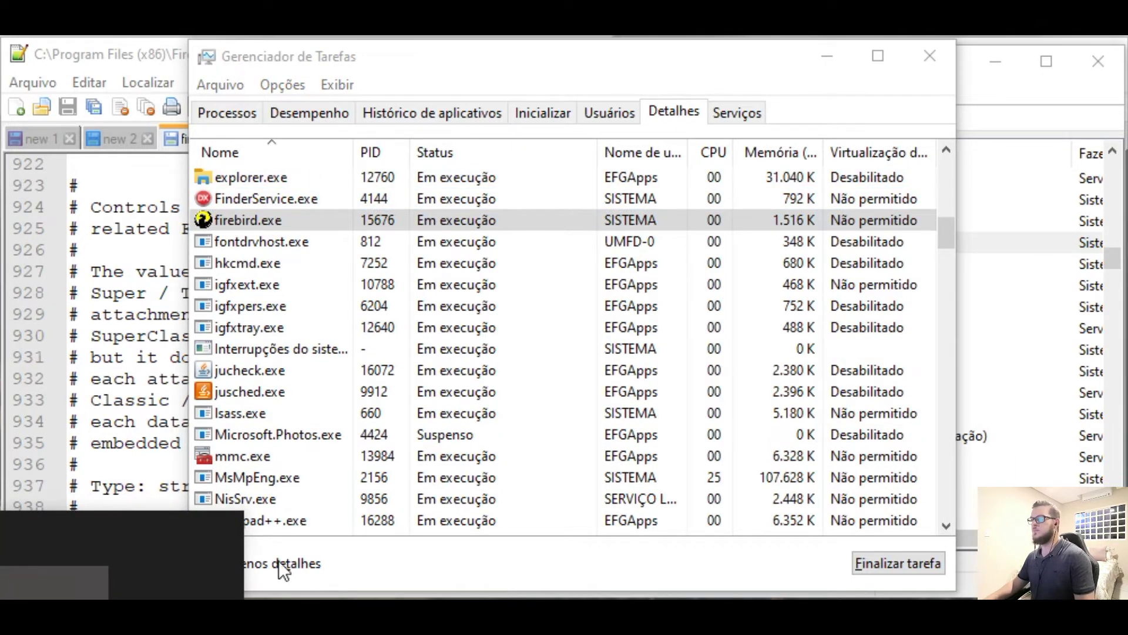
left_click(244, 199)
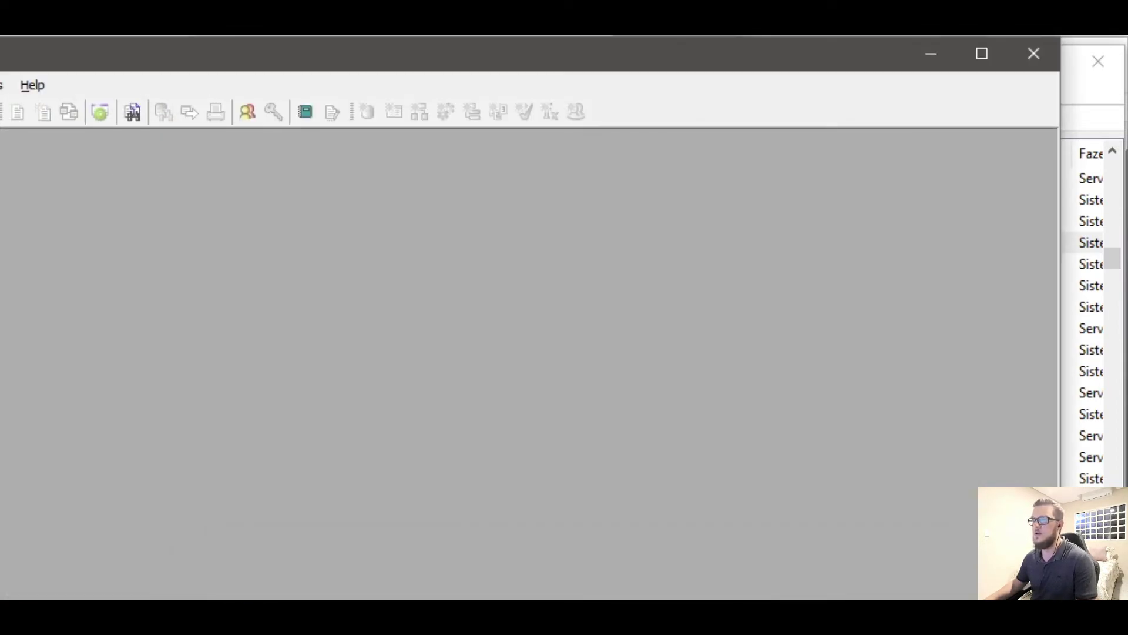
left_click_drag(0, 97, 340, 68)
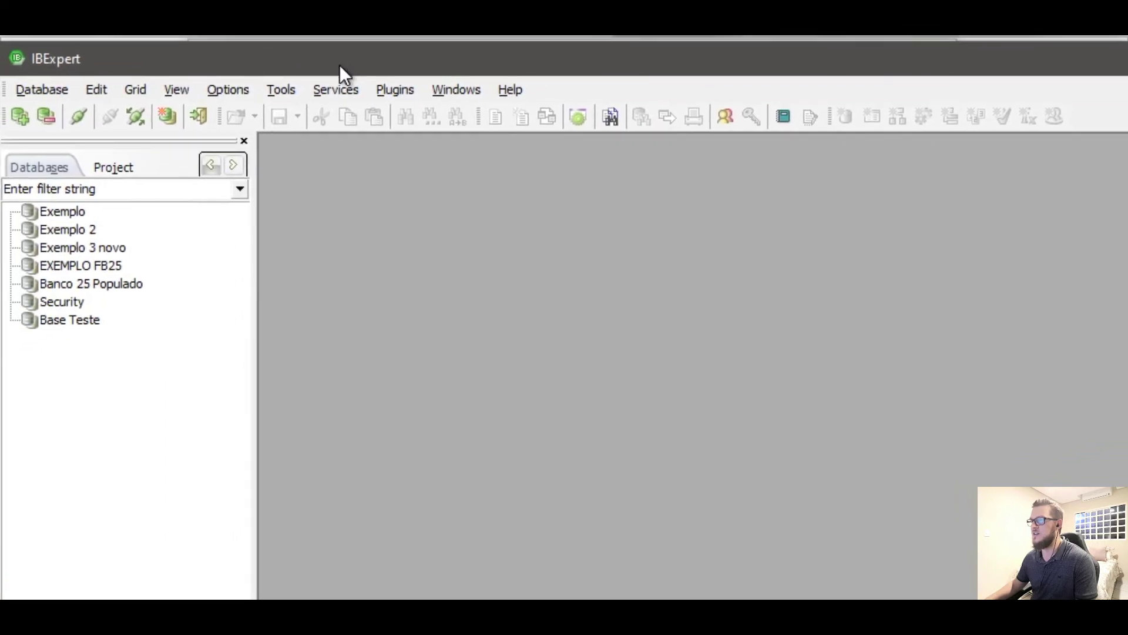
left_click(47, 241)
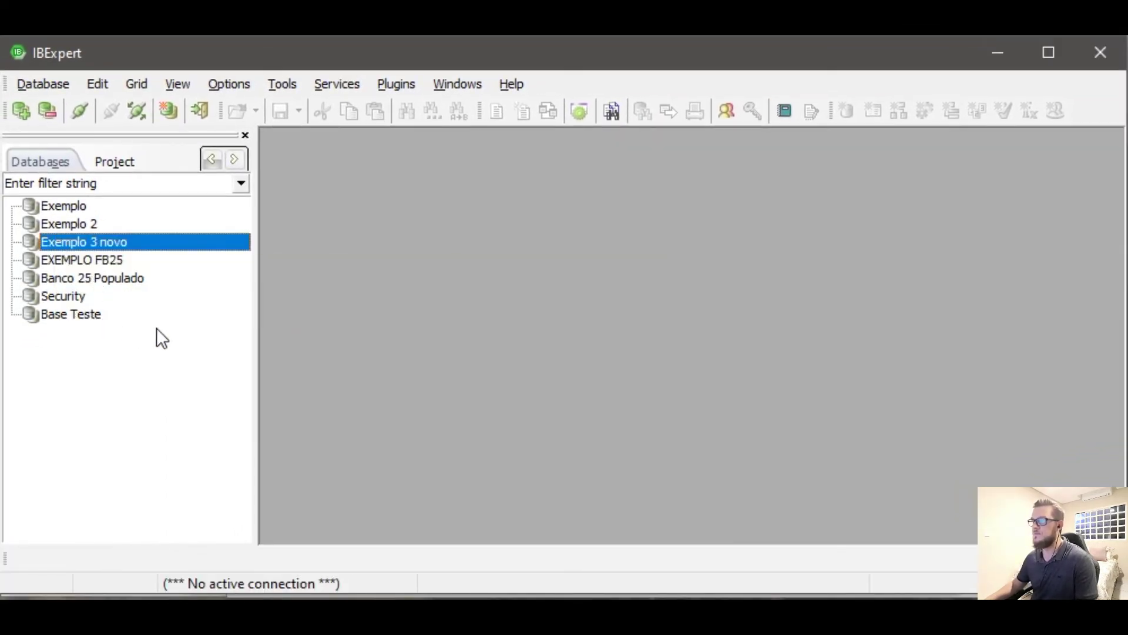
mouse_move(101, 320)
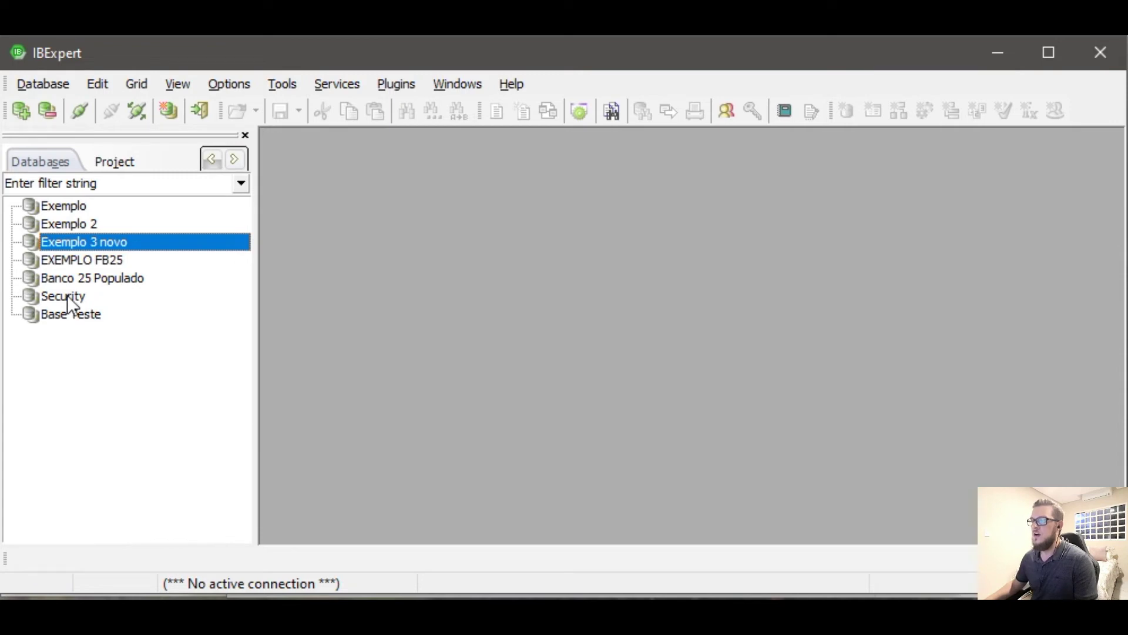
- Connect to the Exemplo 2 database and check the firebird.exe process in Task Manager
right_click(65, 228)
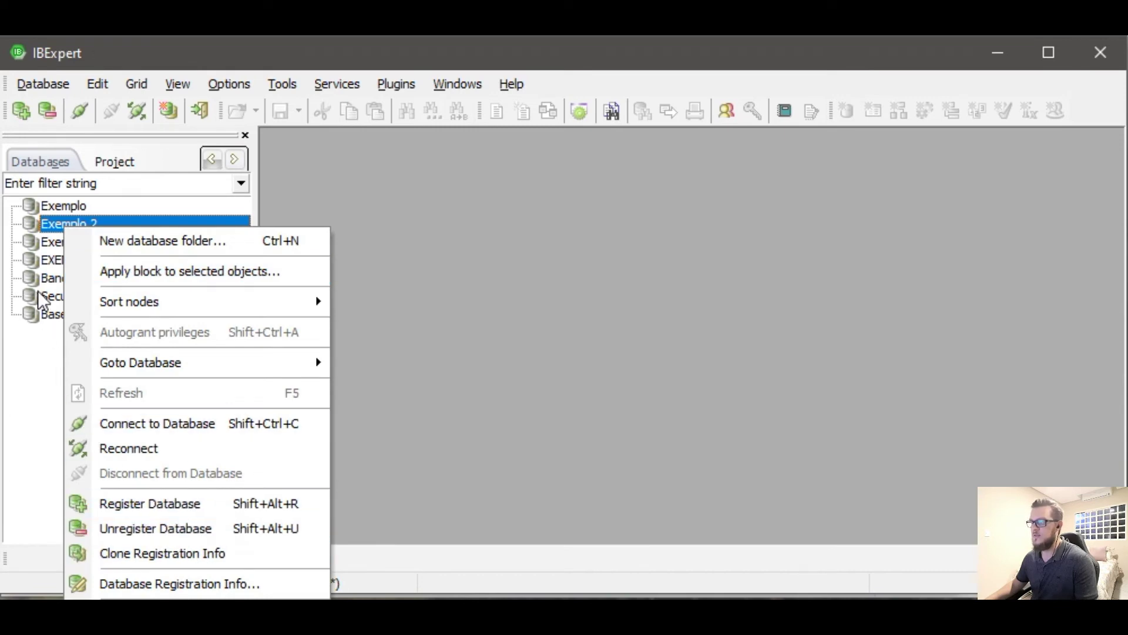
left_click(50, 229)
double_click(52, 229)
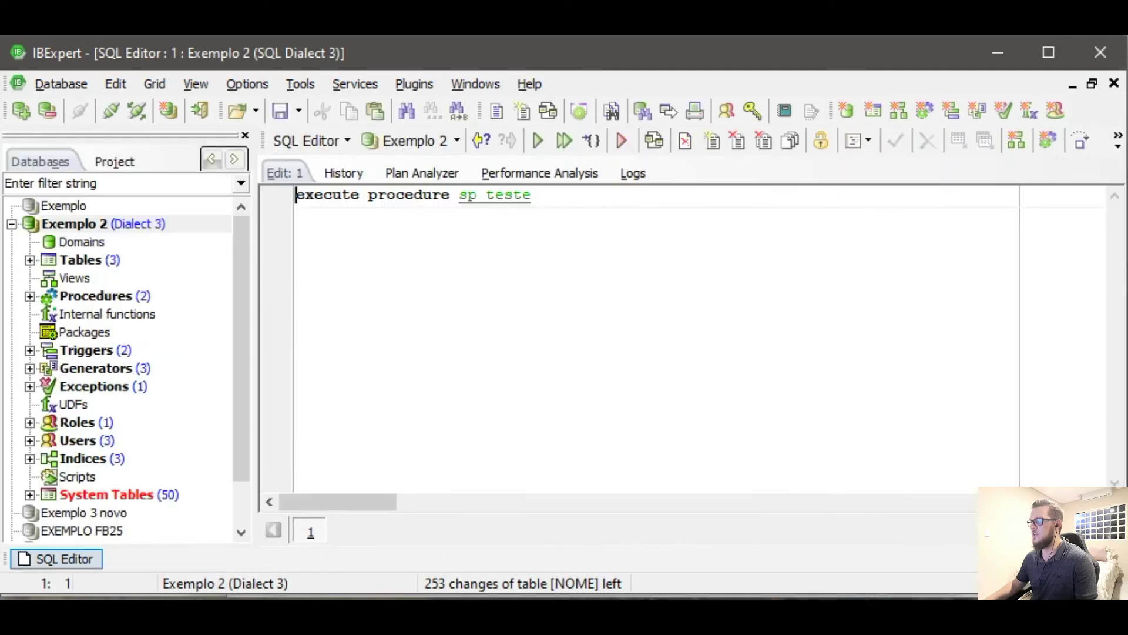
key("ctrl+shift+Escape")
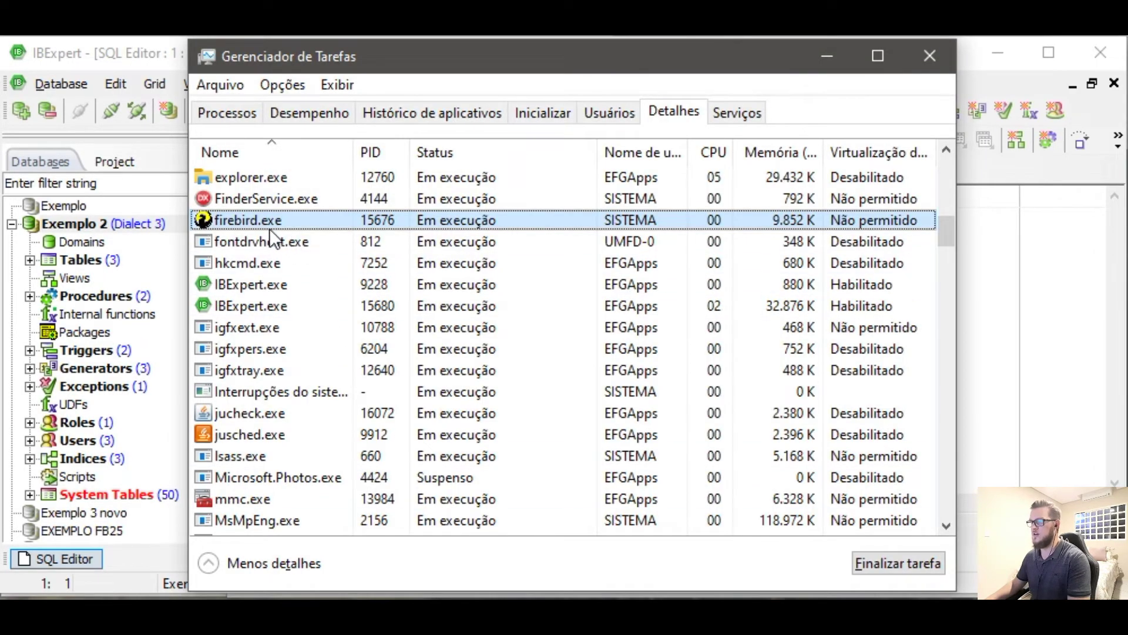
left_click(91, 227)
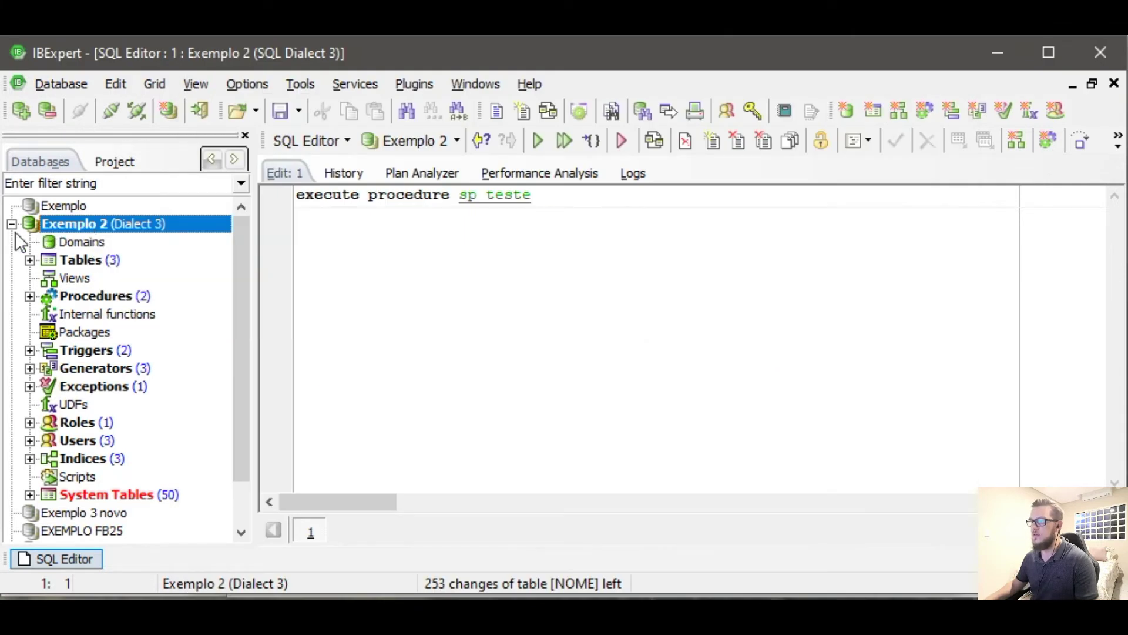
- Collapse the Exemplo 2 database tree in IBExpert and clone its registration info, accepting the proposed properties
left_click(12, 224)
right_click(66, 221)
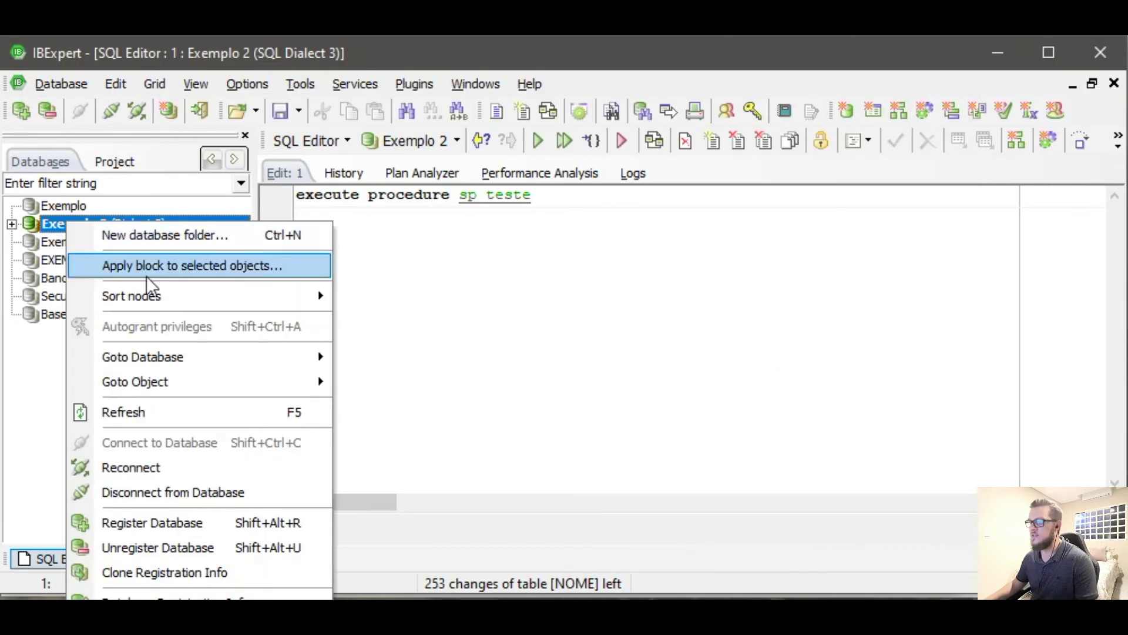
left_click(175, 570)
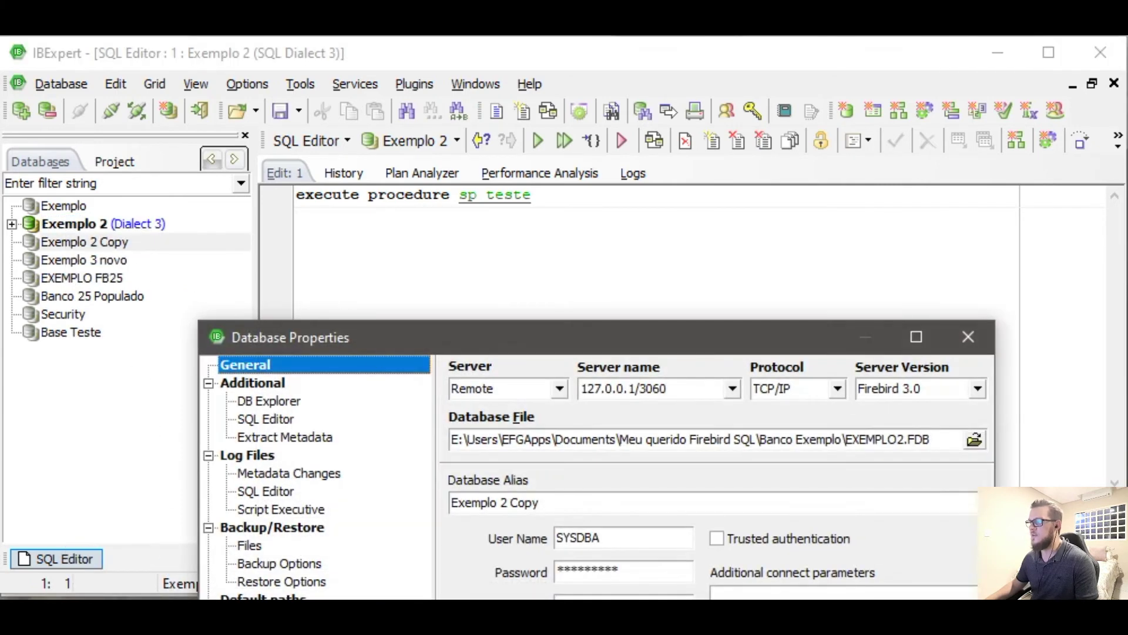
key("Return")
- Clone the registration info of the Exemplo 2 Copy database, accepting the proposed properties
left_click(92, 241)
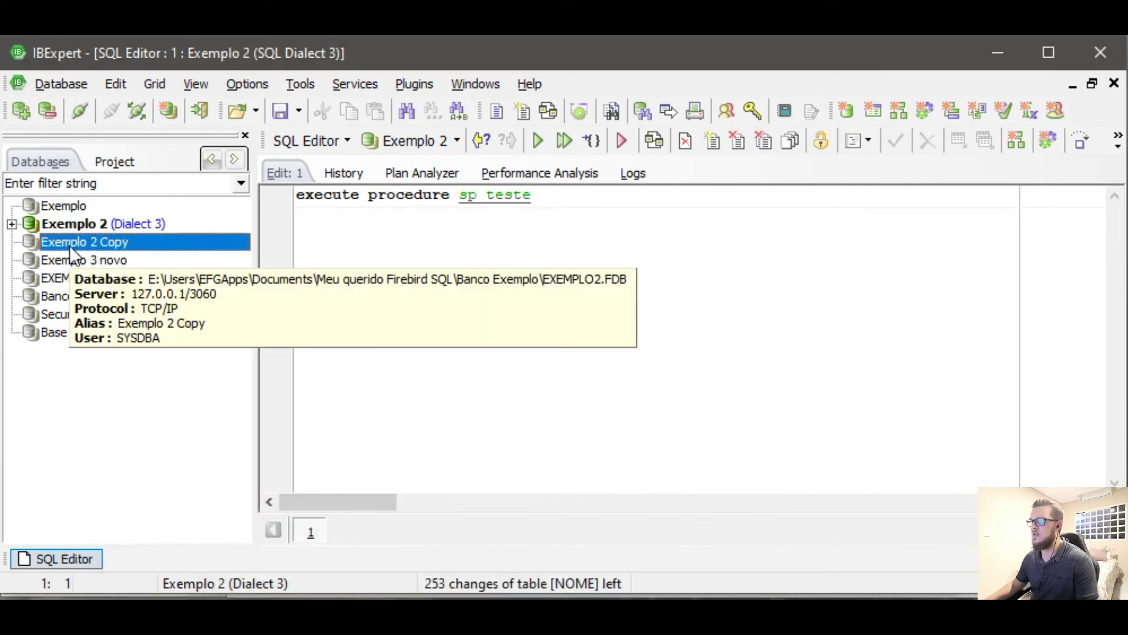
right_click(69, 245)
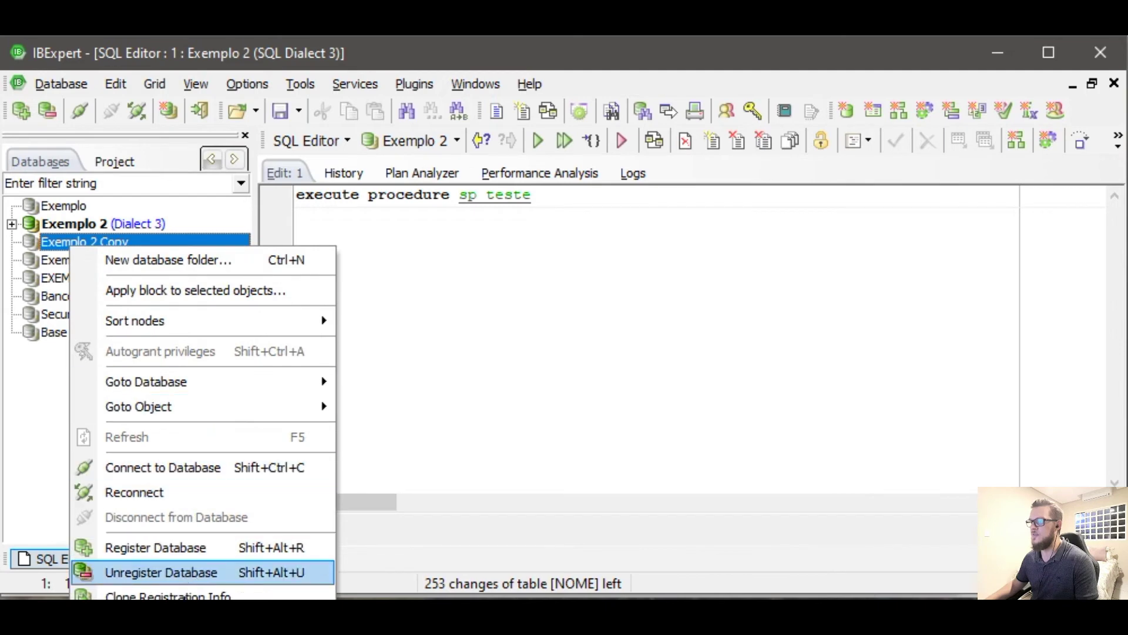
left_click(188, 595)
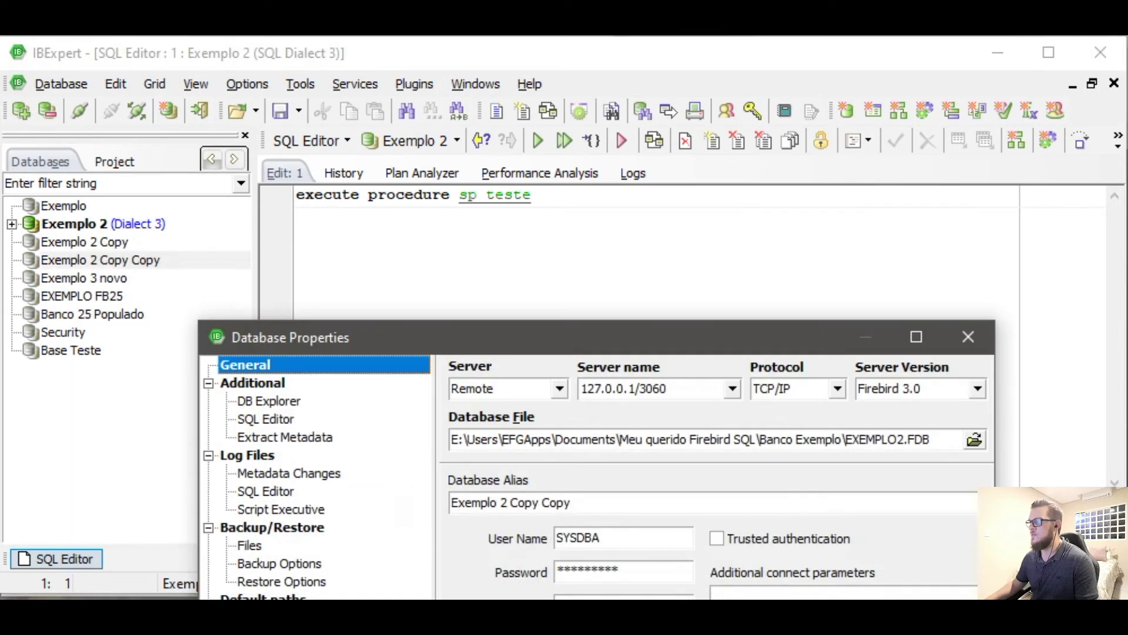
key("Return")
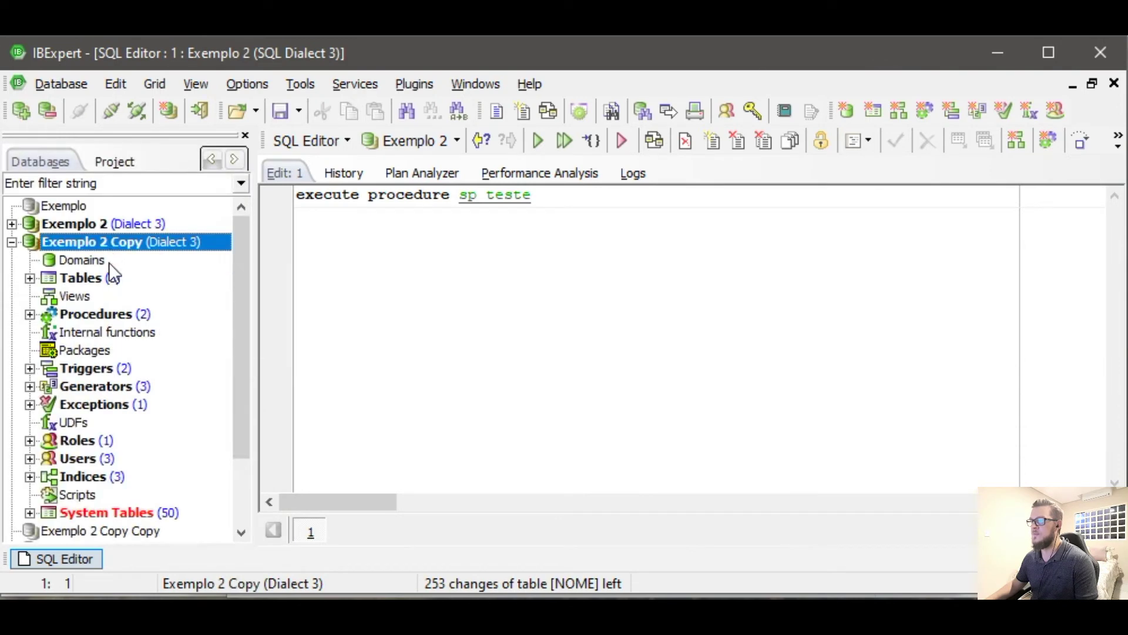
- Connect to both cloned Exemplo 2 databases and collapse their object trees
left_click(11, 242)
double_click(67, 260)
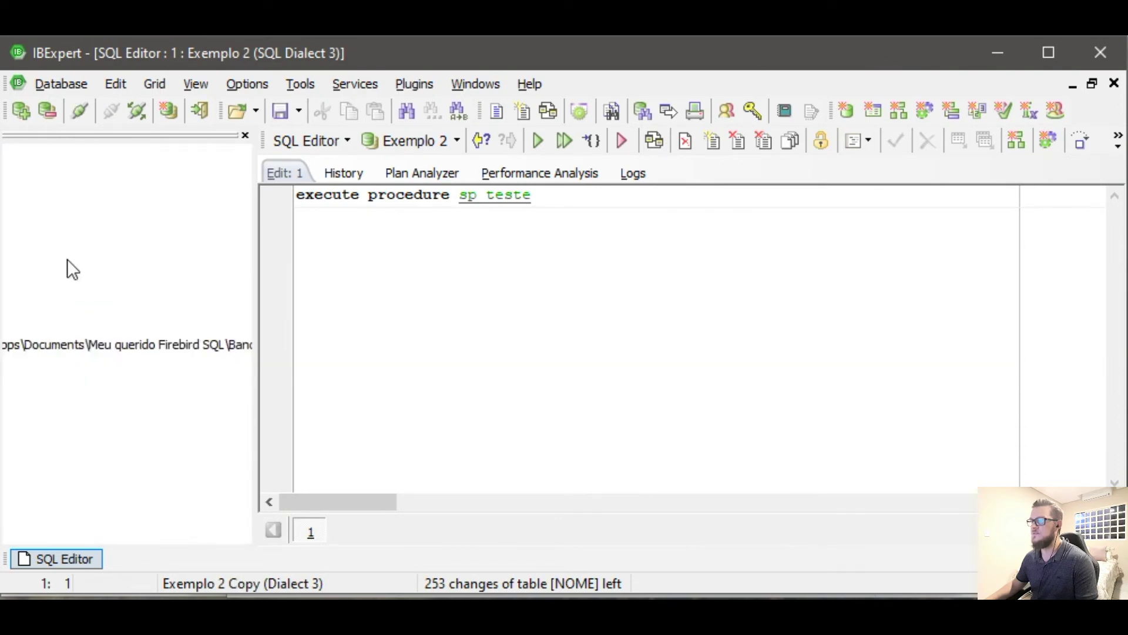
left_click(11, 260)
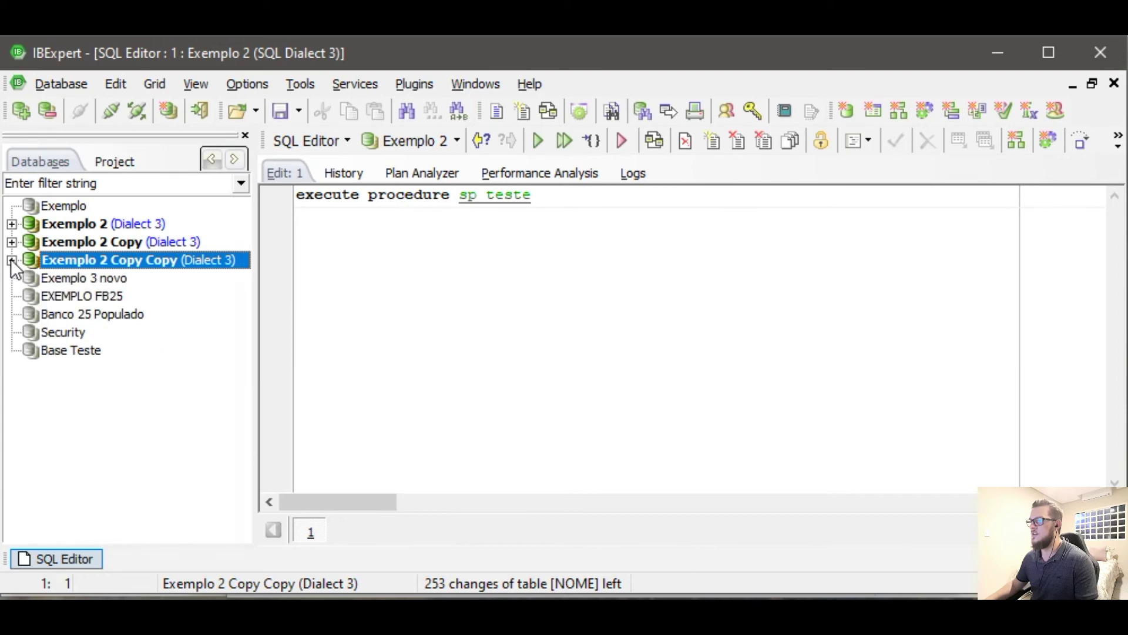
- Check the firebird.exe process in Task Manager again, and select the three connected Exemplo 2 databases in IBExpert
key("alt+Tab")
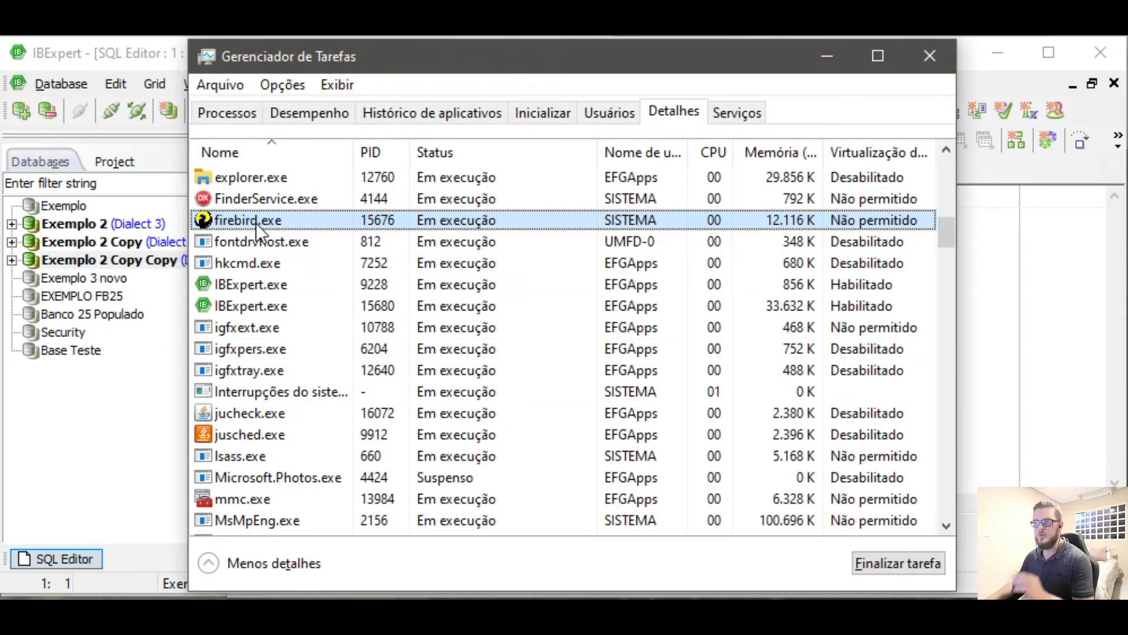
left_click(101, 225)
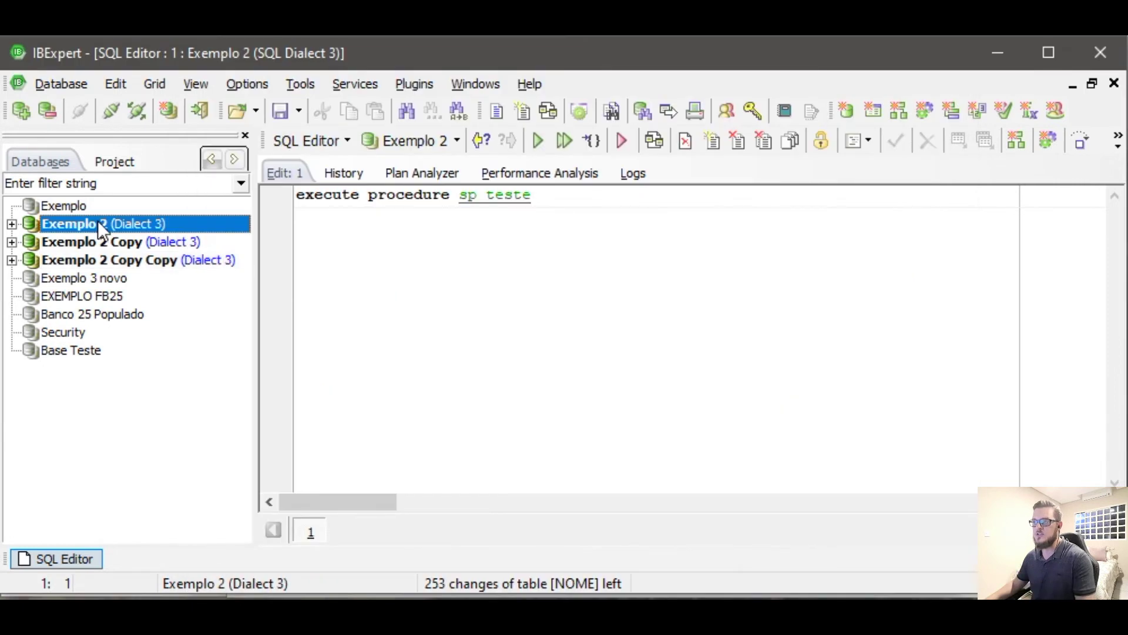
left_click(94, 255, "shift")
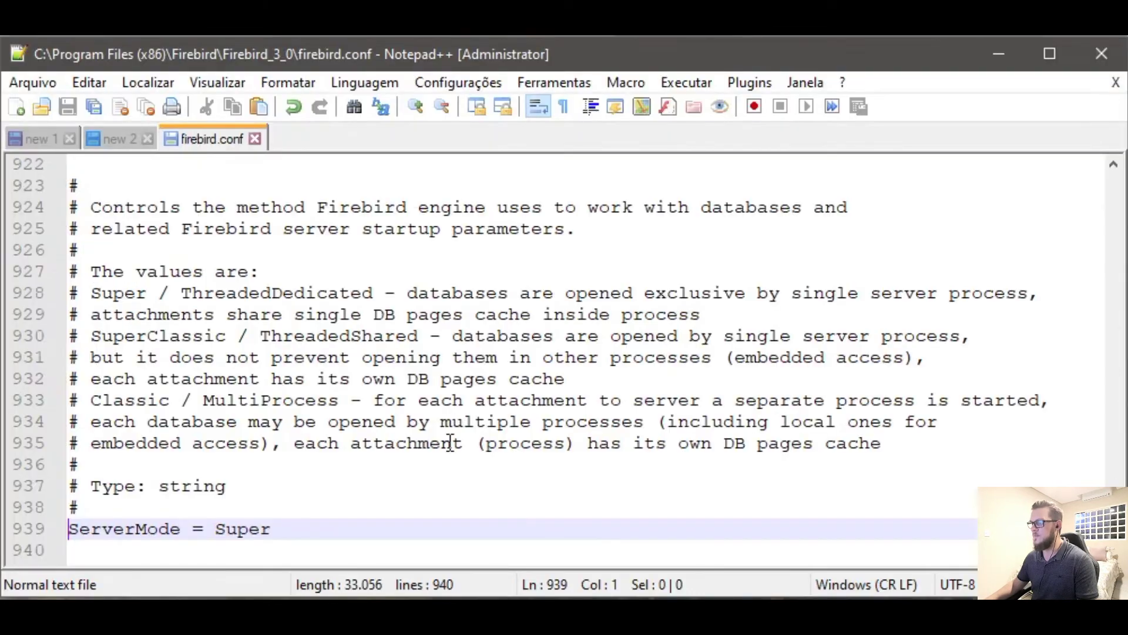
- Set ServerMode to SuperClassic in firebird.conf and save the file
left_click(236, 529)
double_click(161, 336)
key("ctrl+c")
double_click(227, 529)
key("ctrl+v")
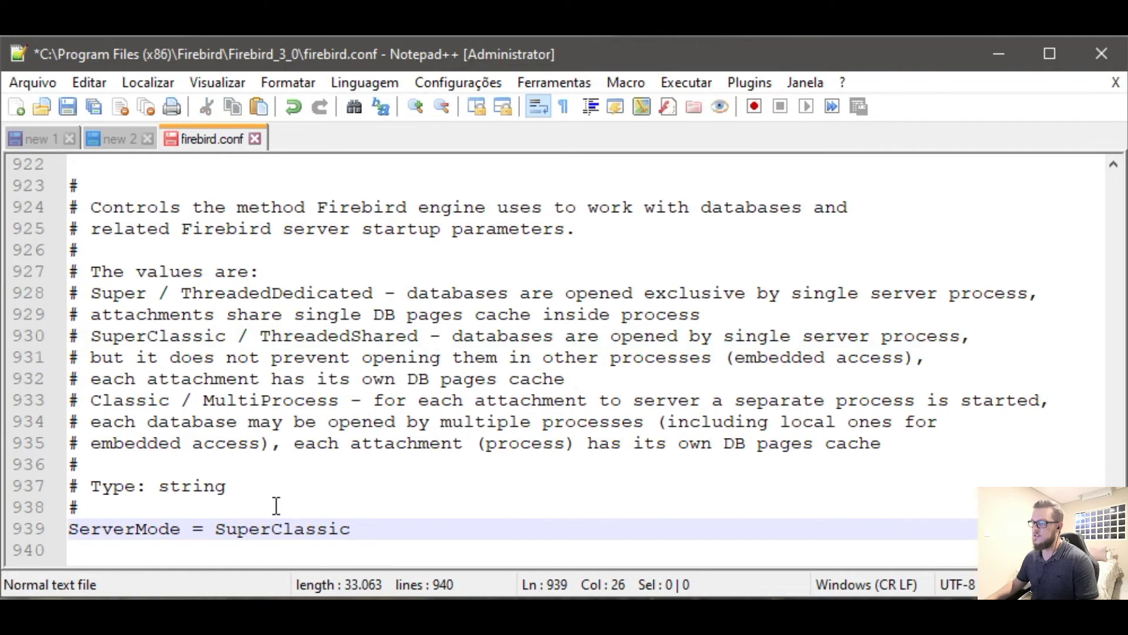
key("ctrl+s")
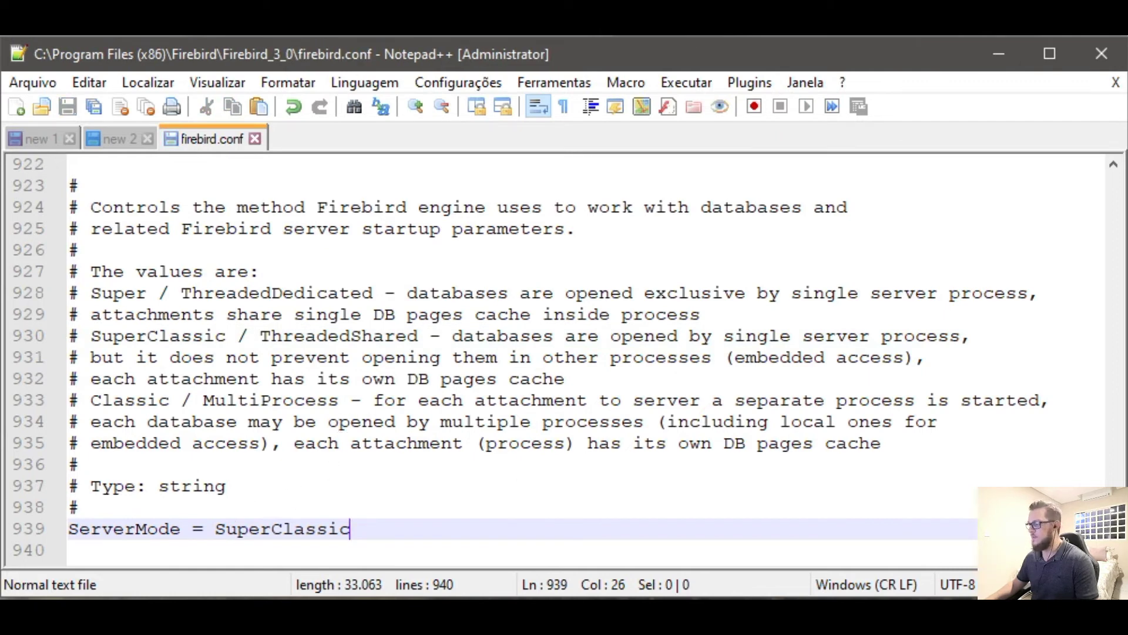
- Restart the Firebird Server - Firebird30 service in Windows Services and check the firebird.exe process in Task Manager
key("alt+Tab")
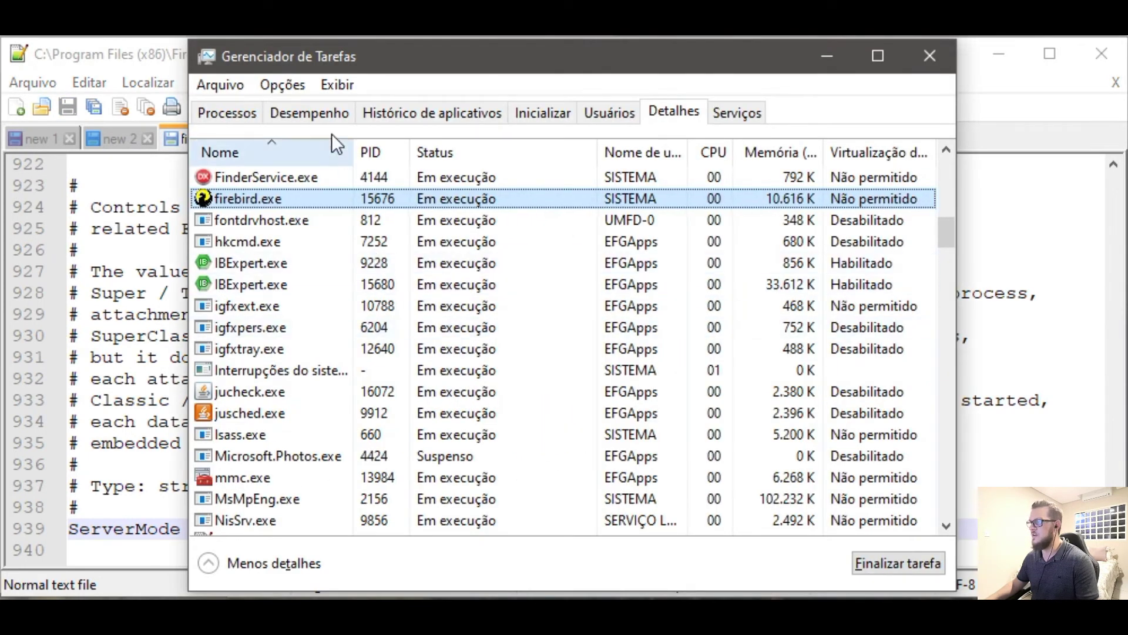
key("alt+Tab")
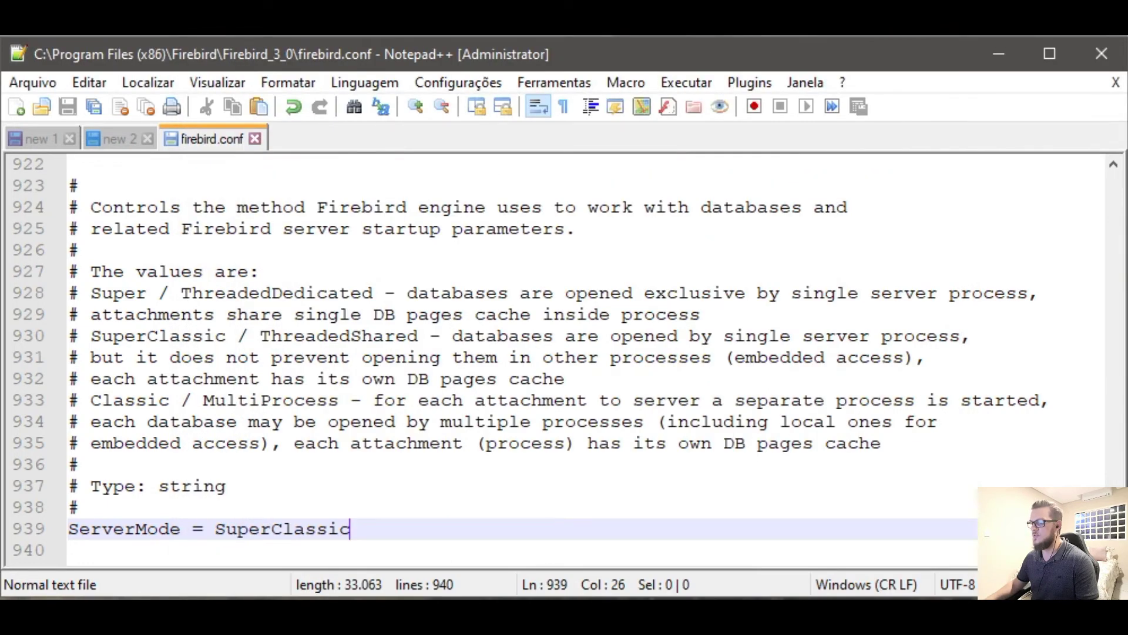
key("alt+Tab")
left_click(510, 120)
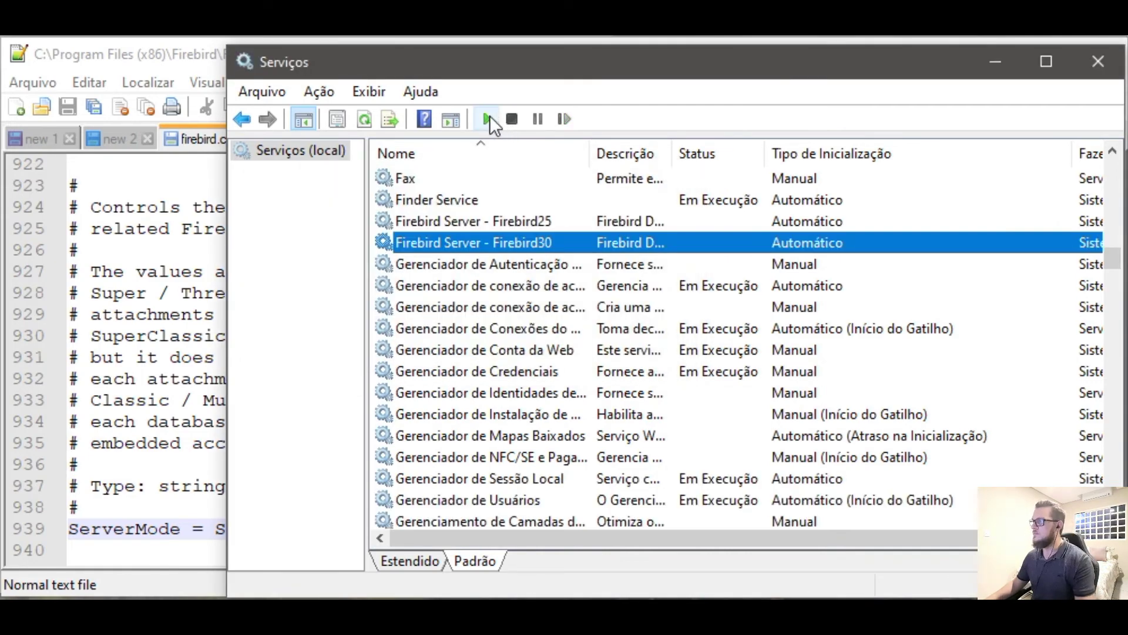
left_click(487, 120)
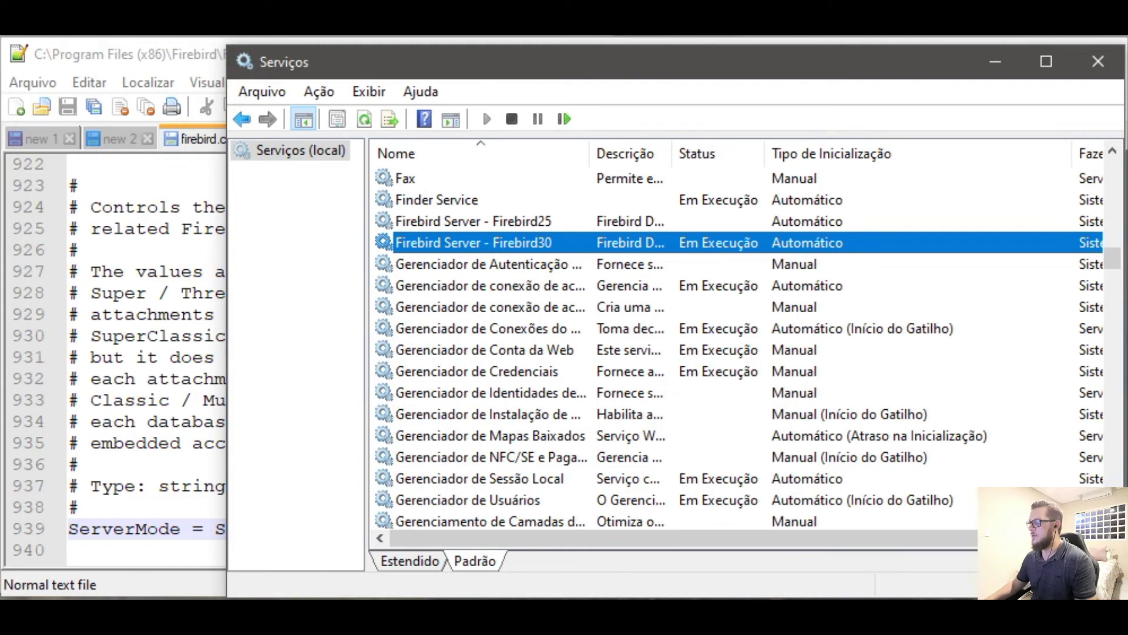
key("ctrl+shift+Escape")
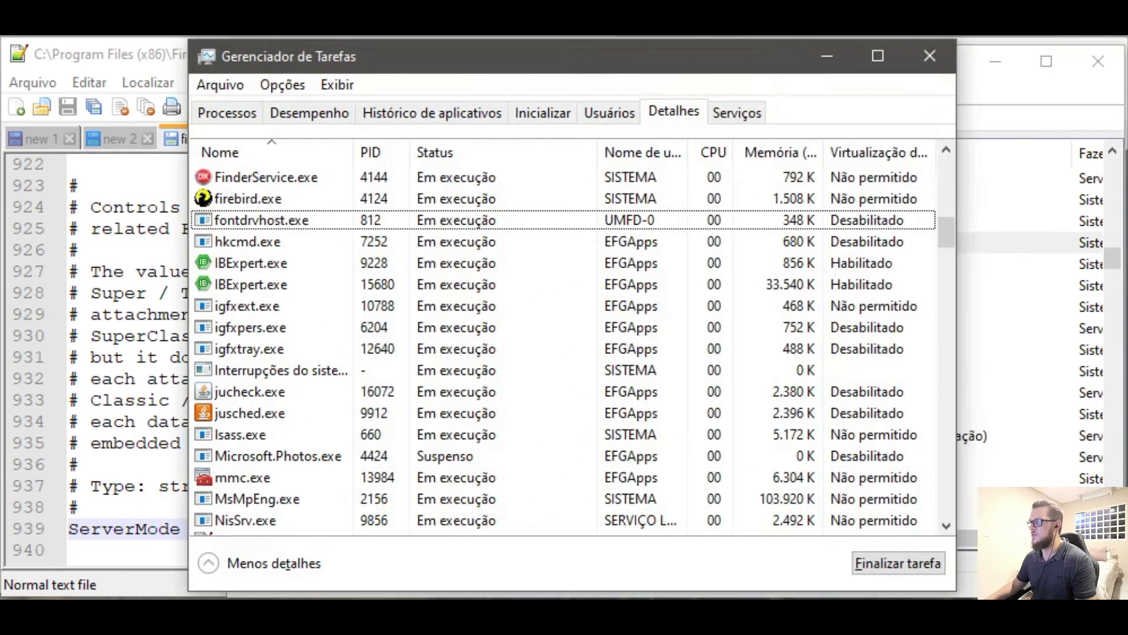
left_click(277, 200)
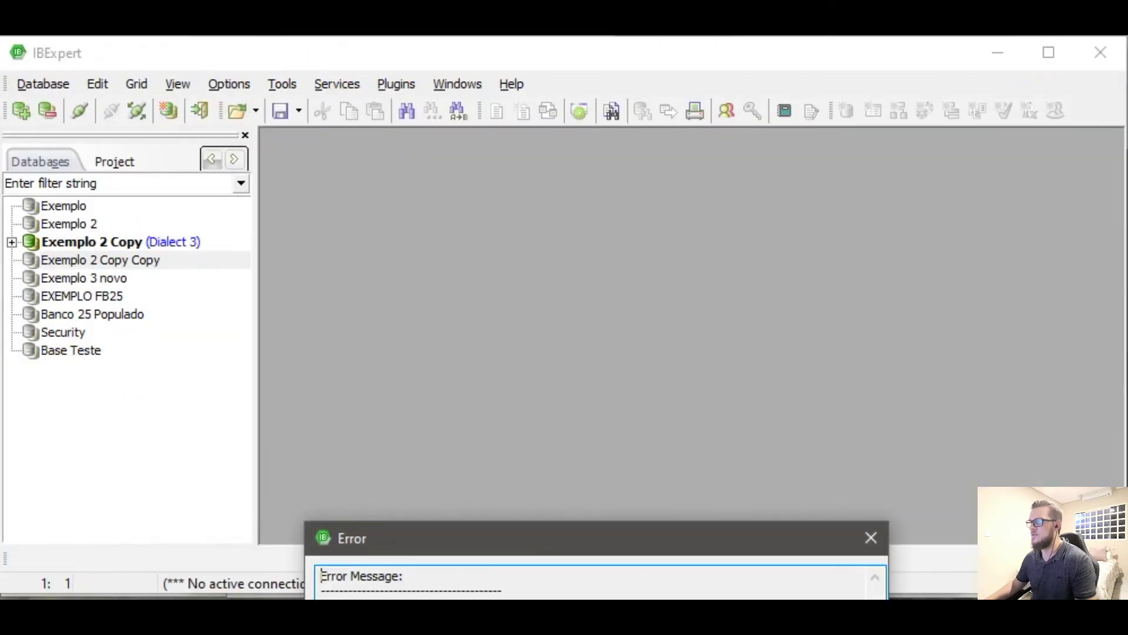
- Clear the stale connections of the Exemplo 2 databases in IBExpert, dismissing the error dialogs
key("Return")
double_click(136, 259)
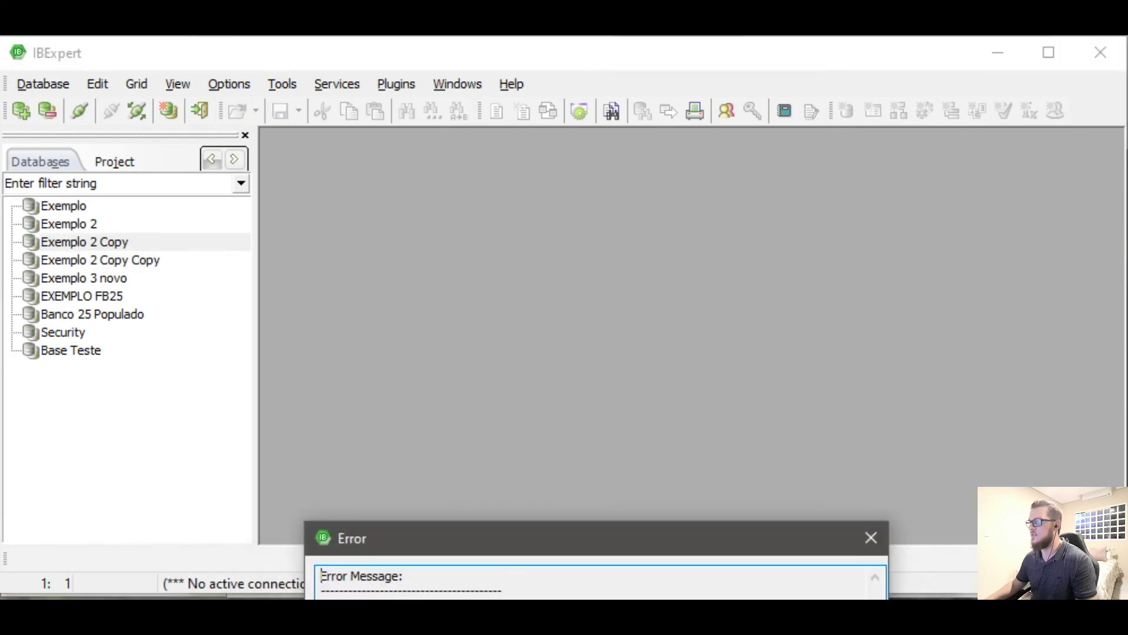
key("Return")
left_click(69, 225)
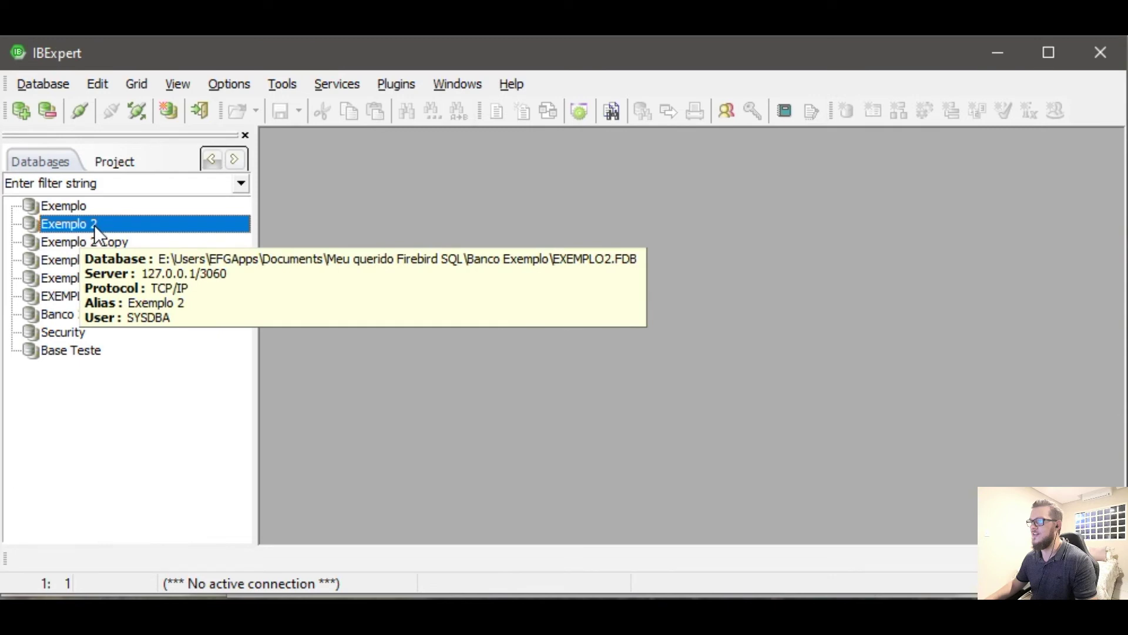
- Connect to Exemplo 2, Exemplo 2 Copy and Exemplo 2 Copy Copy, collapsing each object tree
double_click(94, 225)
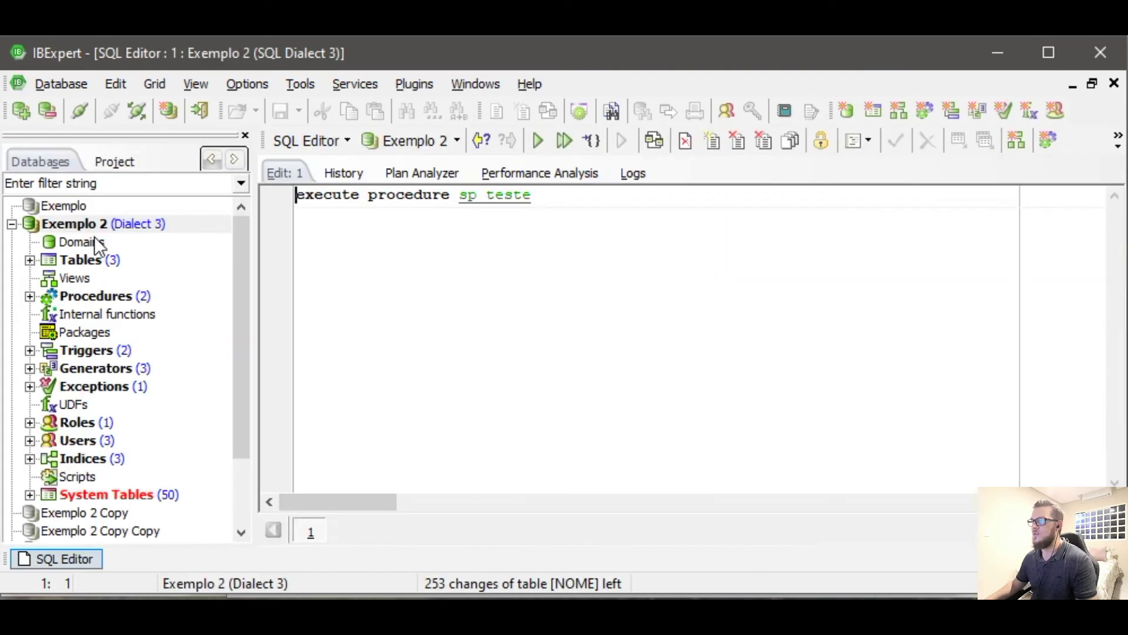
double_click(21, 223)
double_click(64, 245)
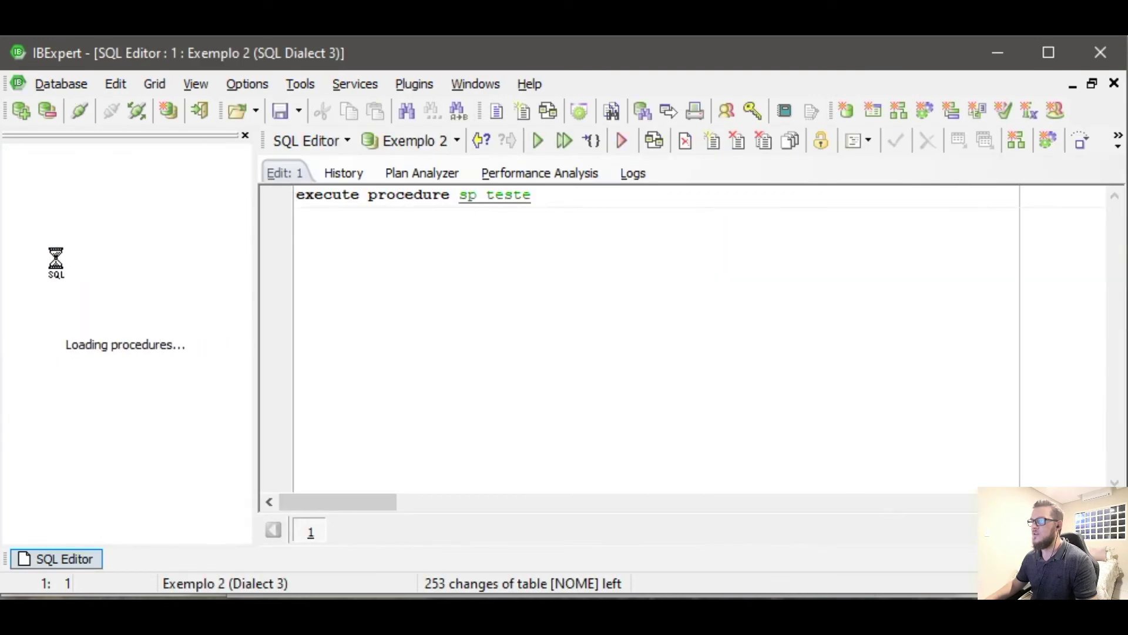
left_click(13, 241)
double_click(88, 261)
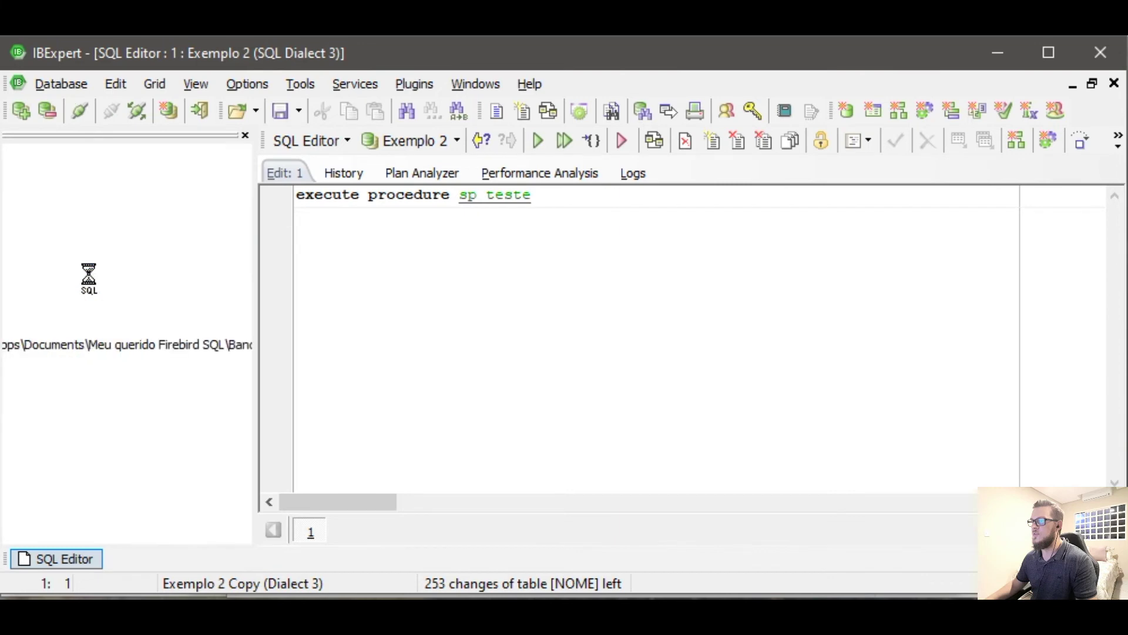
left_click(11, 260)
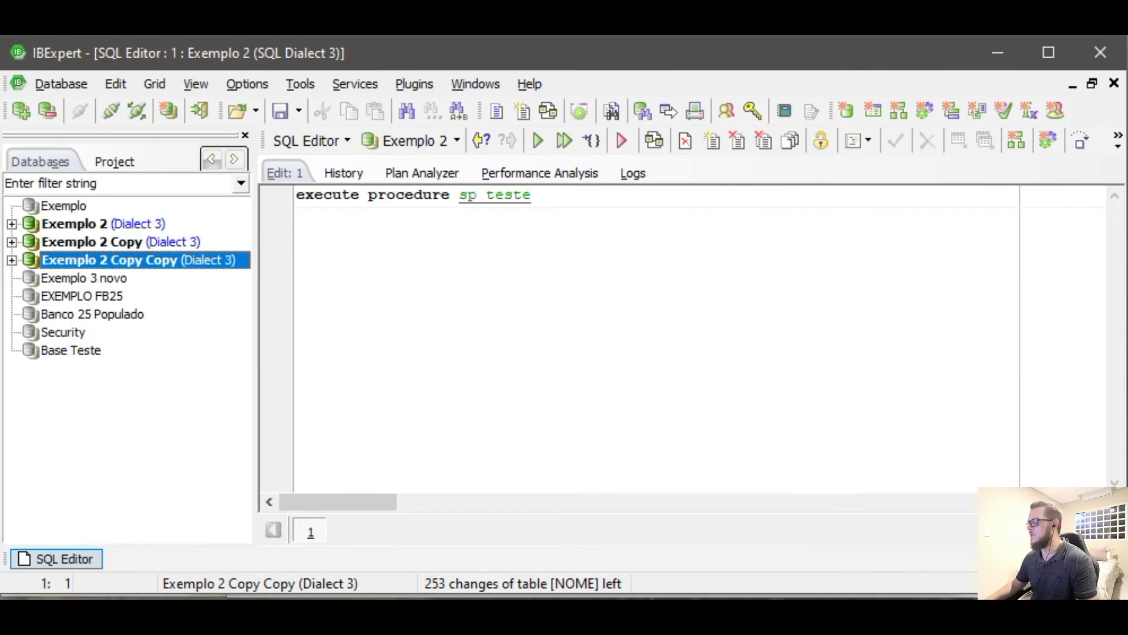
- Check the firebird.exe process in Task Manager, and disconnect all three Exemplo 2 databases in IBExpert
key("ctrl+shift+Escape")
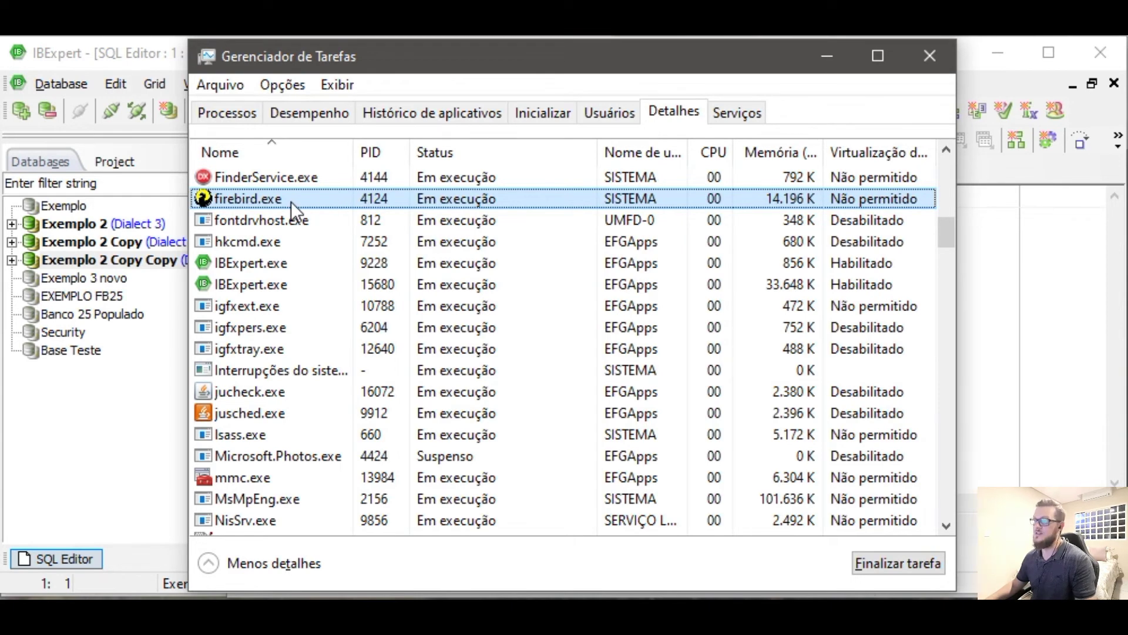
left_click(73, 224)
left_click(78, 259, "shift")
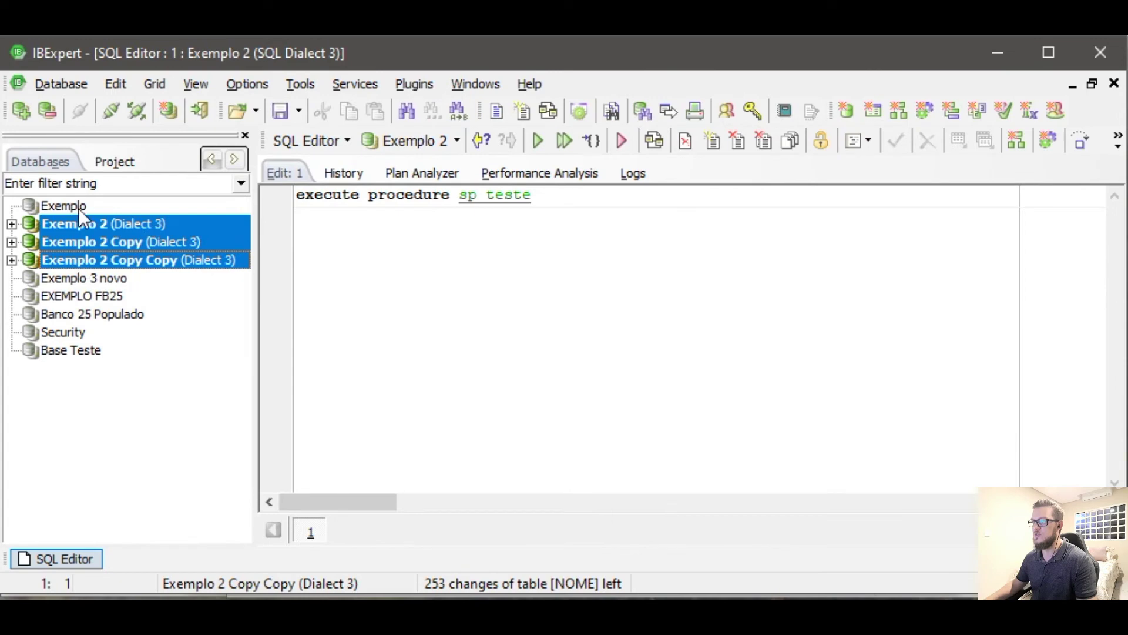
left_click(112, 112)
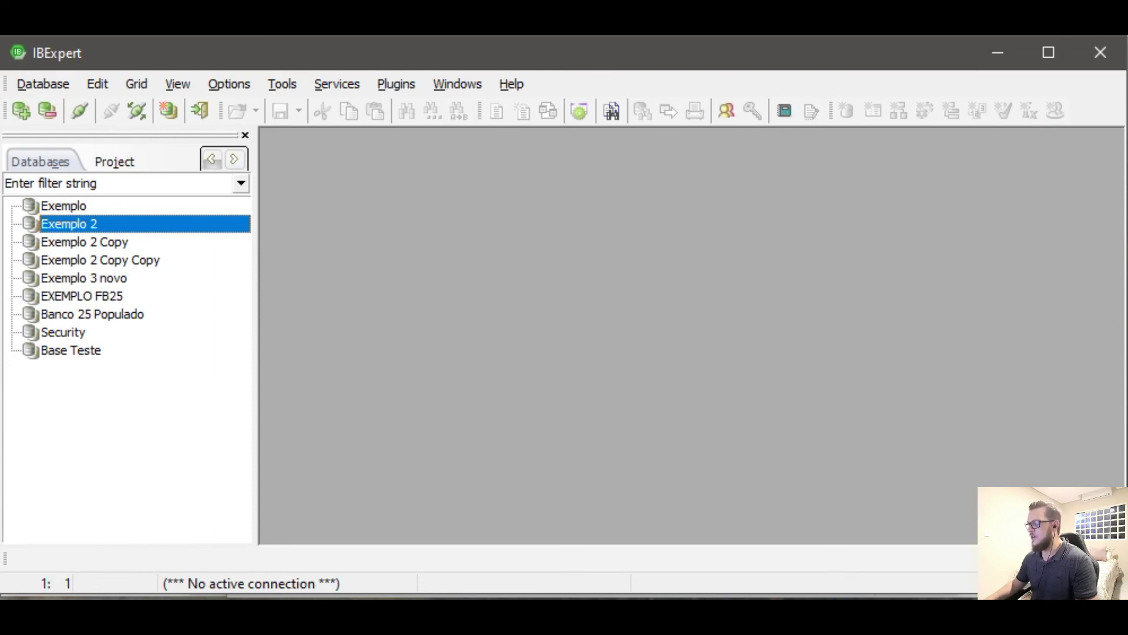
- Switch to firebird.conf in Notepad++, set ServerMode to Classic and save the file
key("alt+Tab")
double_click(124, 404)
key("ctrl+c")
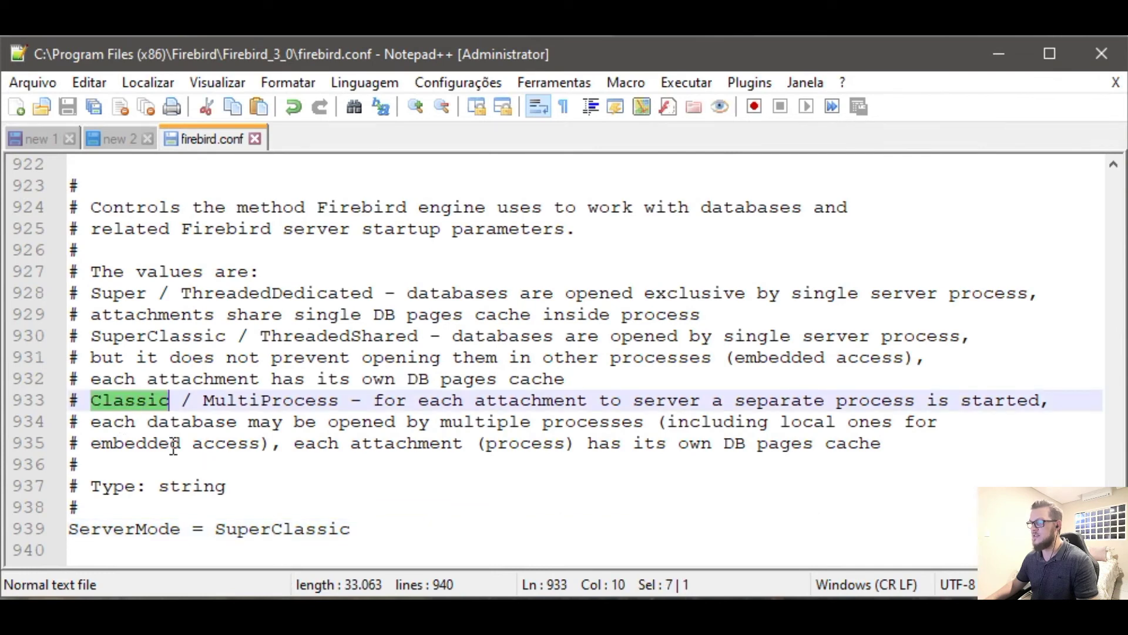
double_click(279, 532)
key("ctrl+v")
key("ctrl+s")
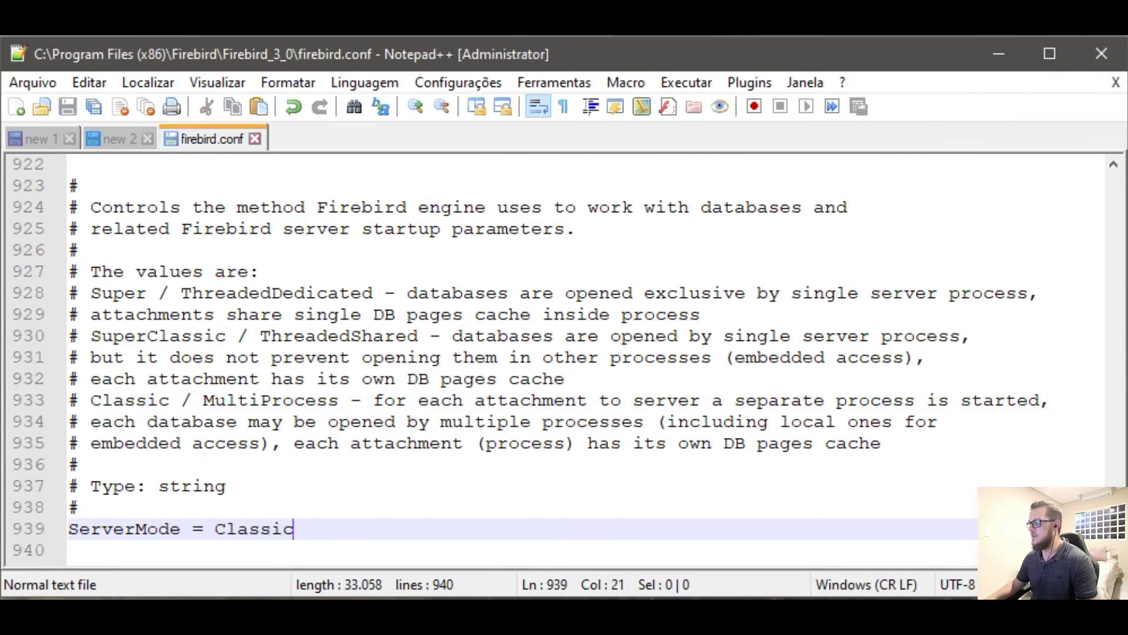
- Restart the Firebird30 service under the Classic mode and check for firebird.exe in Task Manager
key("alt+Tab")
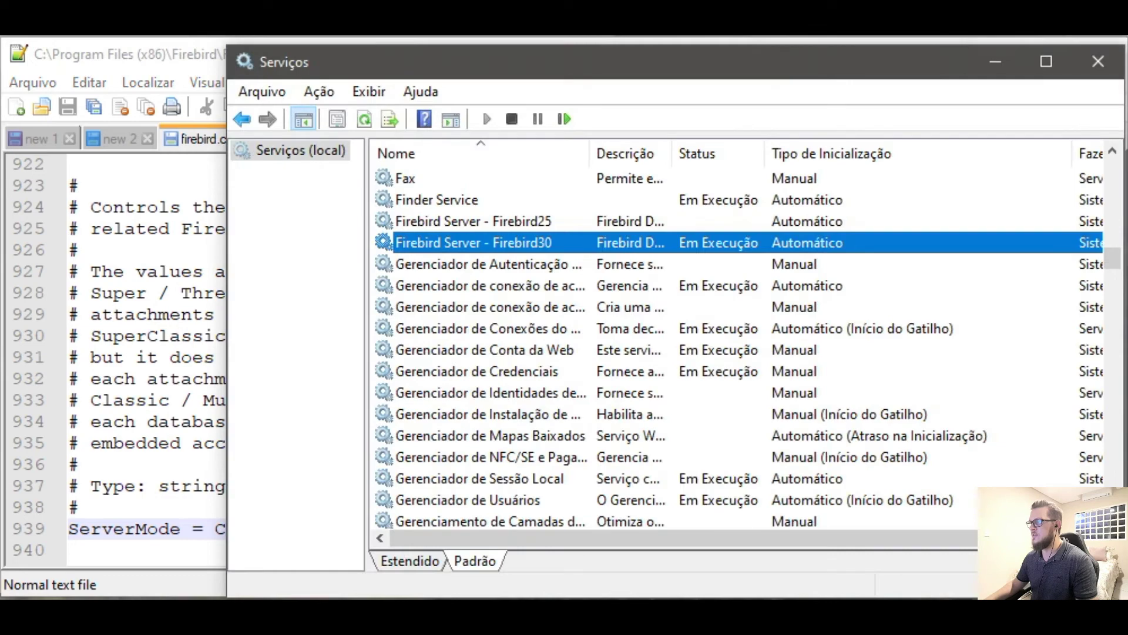
left_click(511, 119)
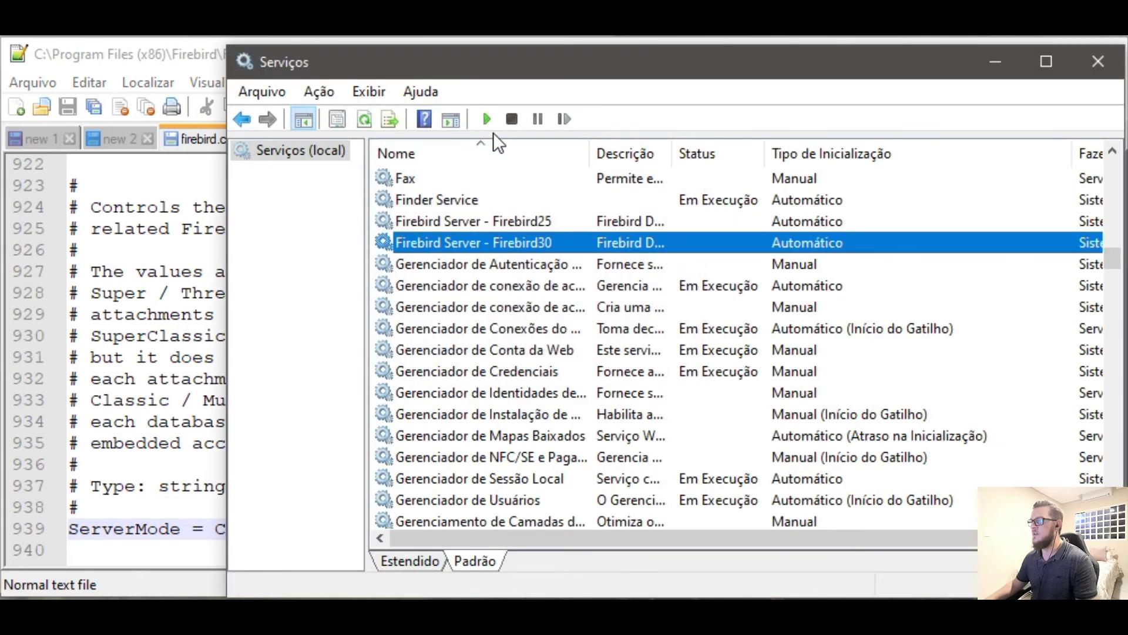
left_click(486, 120)
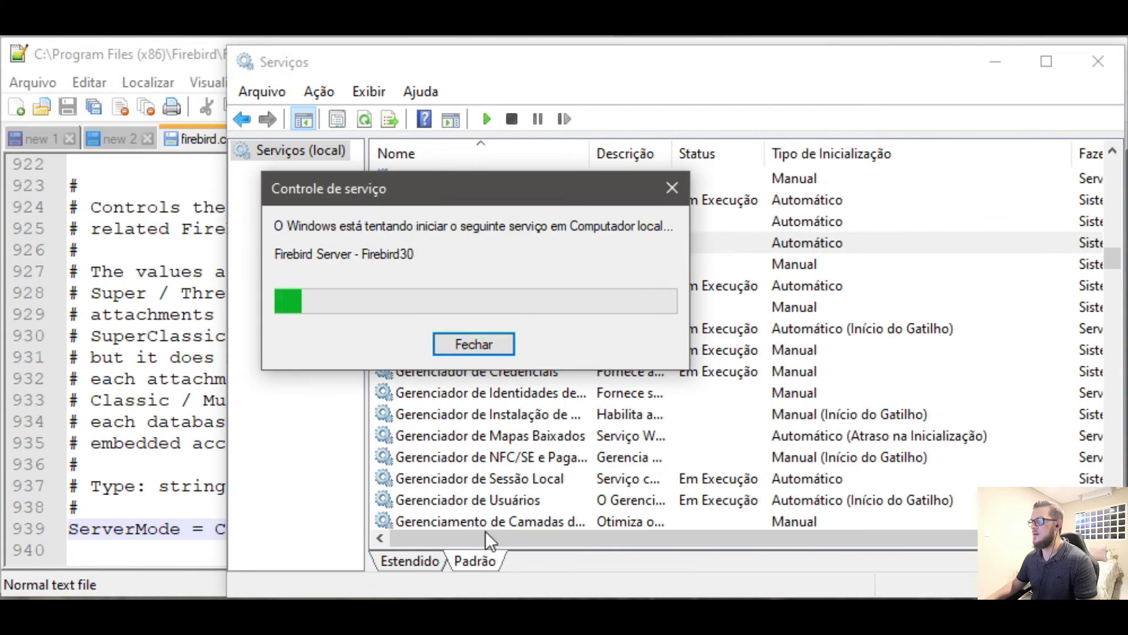
key("ctrl+shift+Escape")
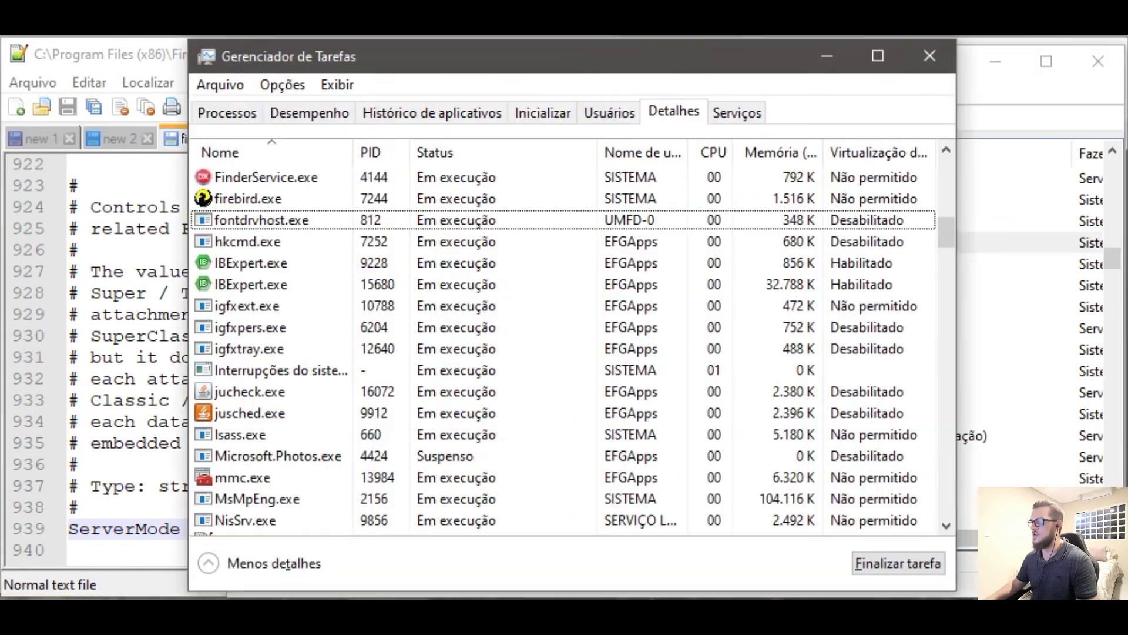
left_click(242, 196)
left_click(124, 232)
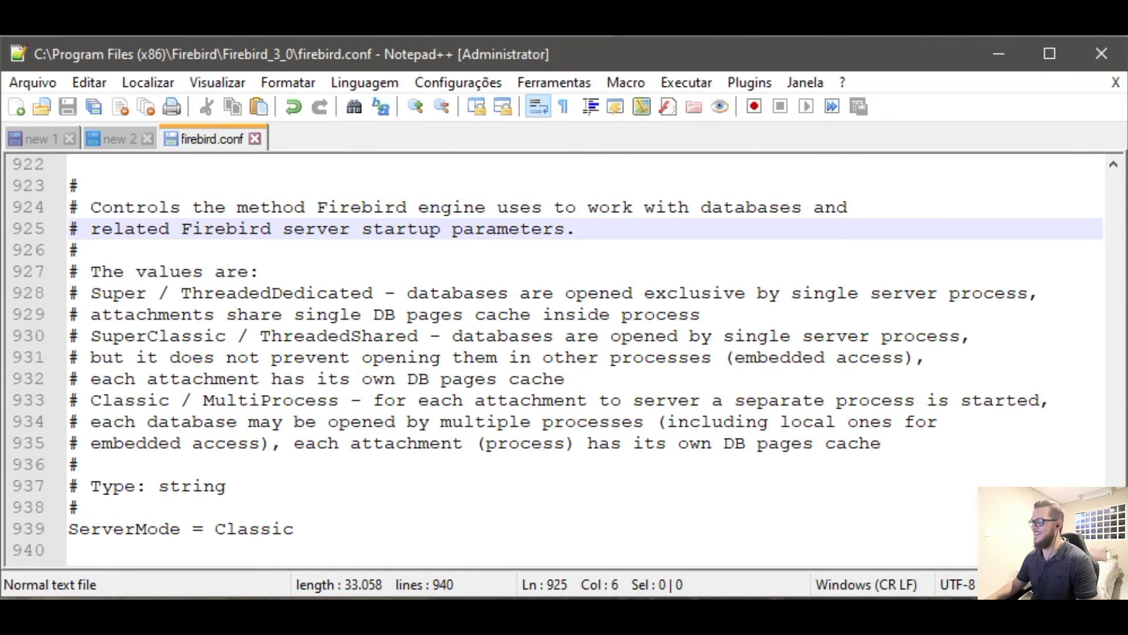
- Reconnect Exemplo 2 and its two cloned databases in IBExpert and collapse their object trees
key("alt+Tab")
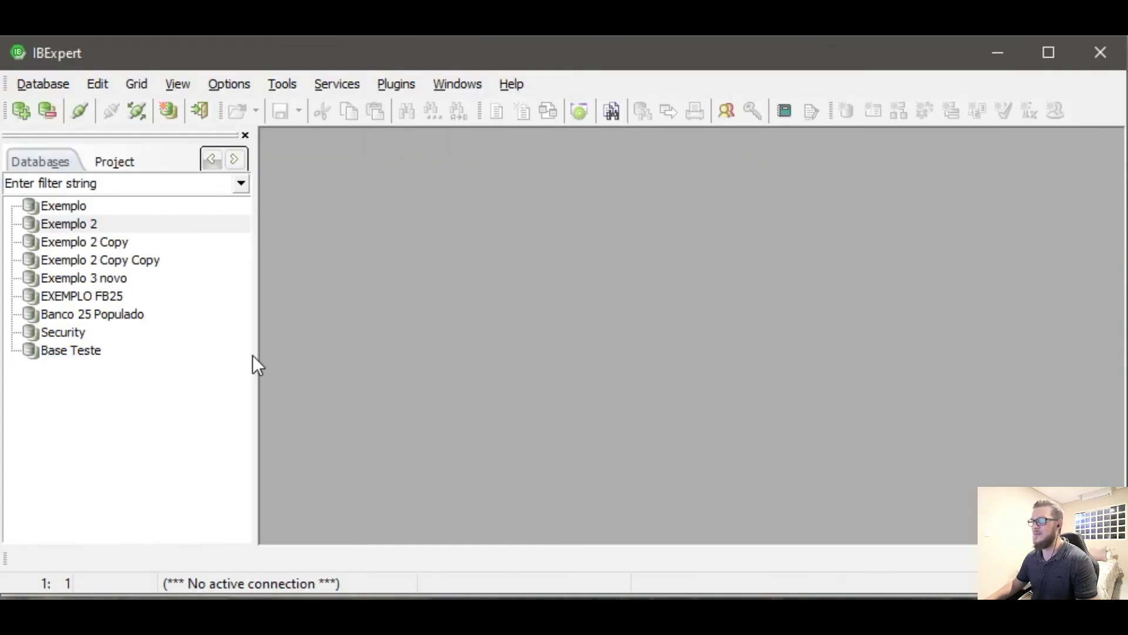
double_click(91, 243)
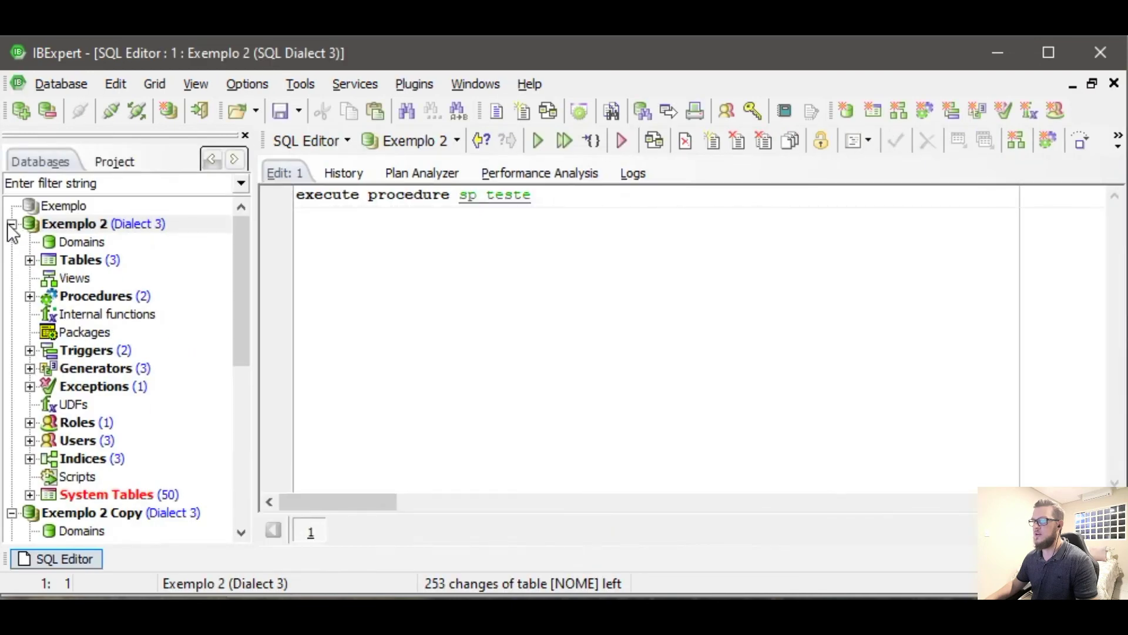
left_click(12, 224)
left_click(12, 242)
double_click(68, 255)
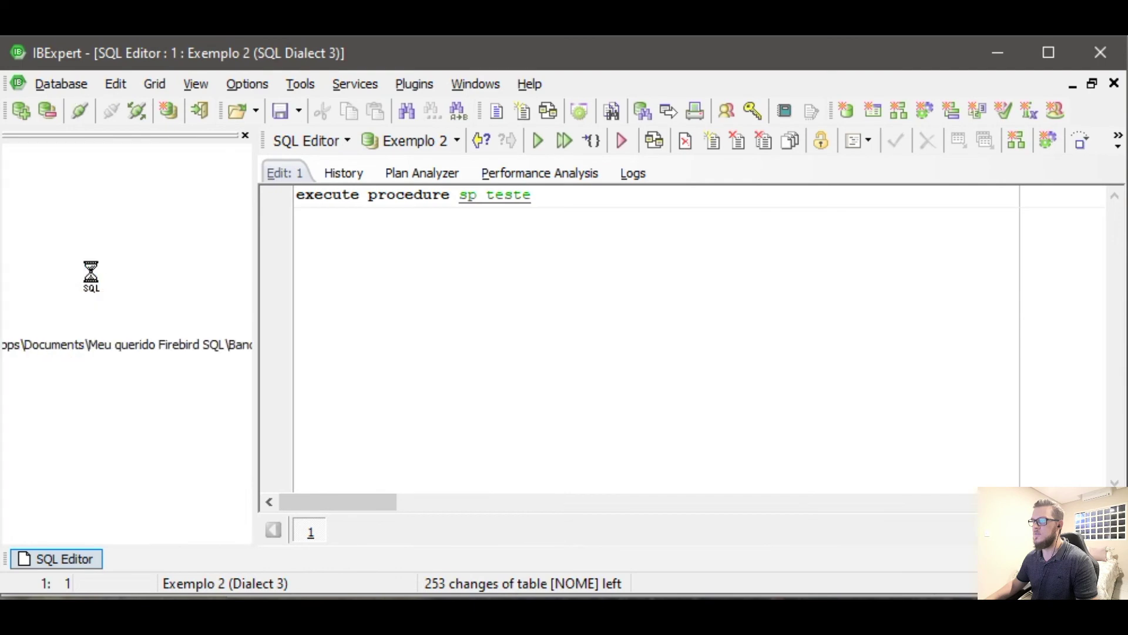
left_click(12, 260)
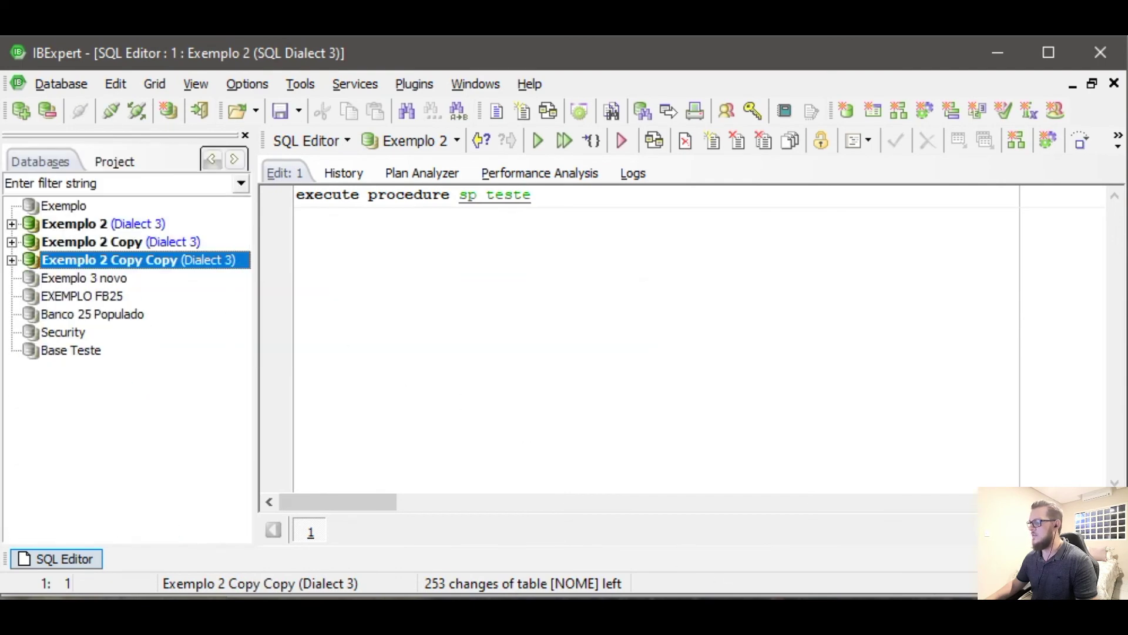
- Examine the individual firebird.exe processes in Task Manager against the three open Exemplo 2 connections
key("alt+Tab")
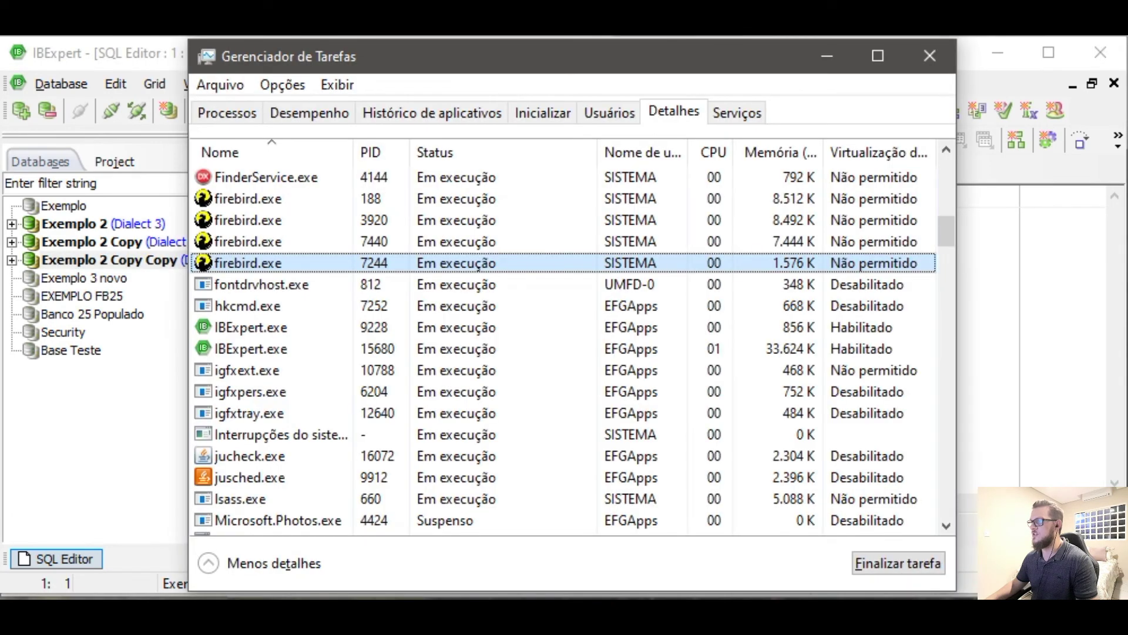
left_click(260, 219)
left_click(257, 241)
left_click(256, 259)
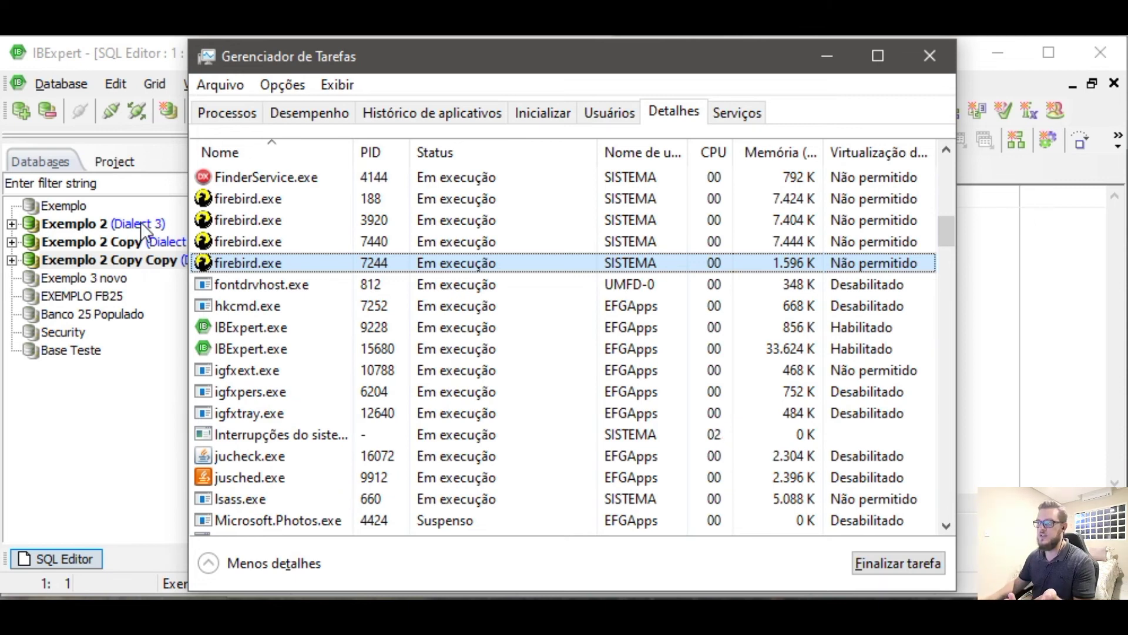
left_click(232, 238)
left_click(231, 220)
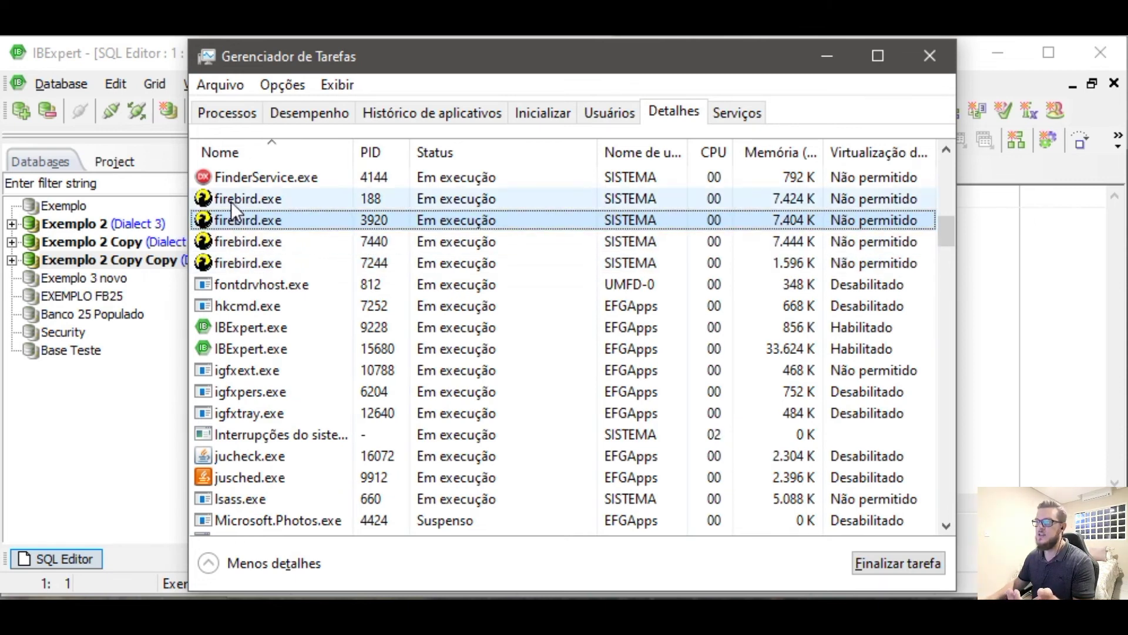
left_click(230, 199)
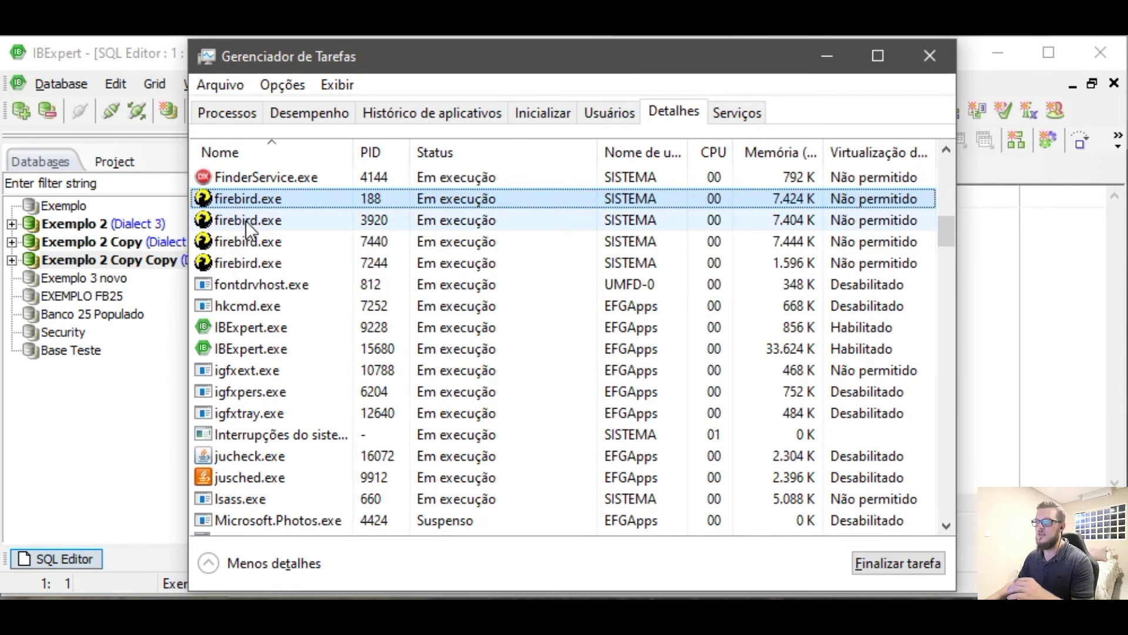
left_click(245, 220)
left_click(245, 241)
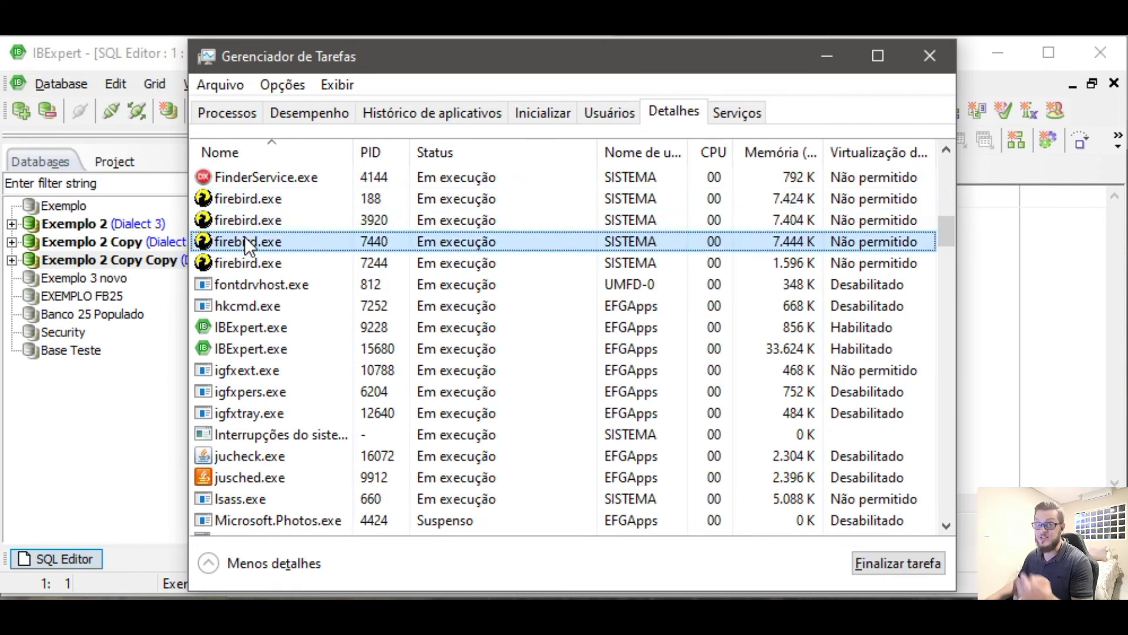
left_click(248, 203)
left_click(232, 265)
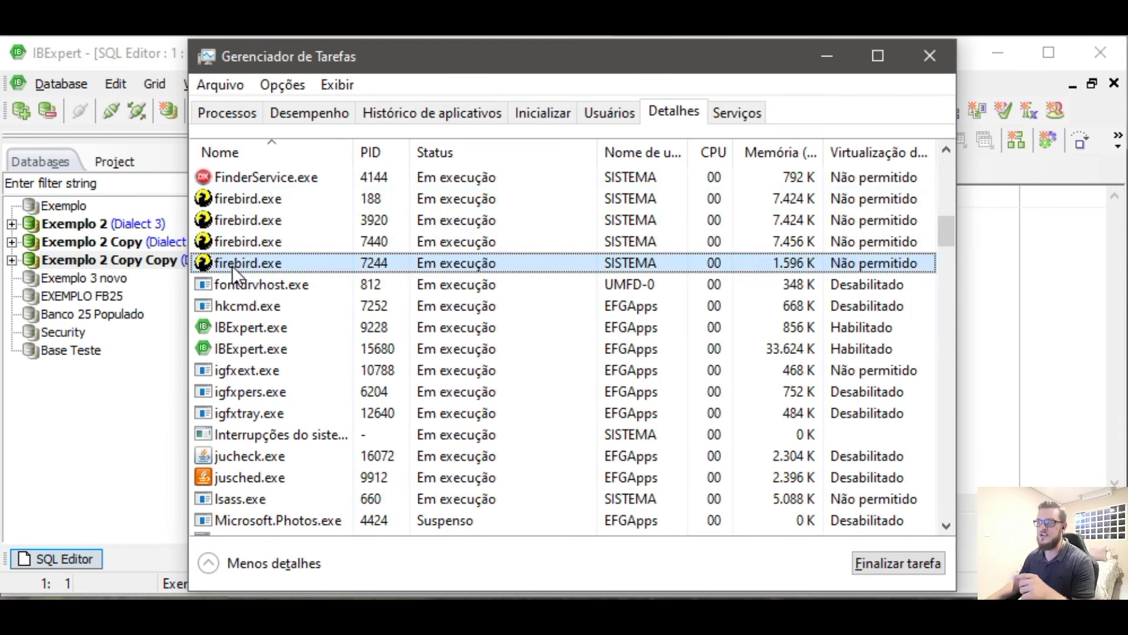
left_click(238, 221)
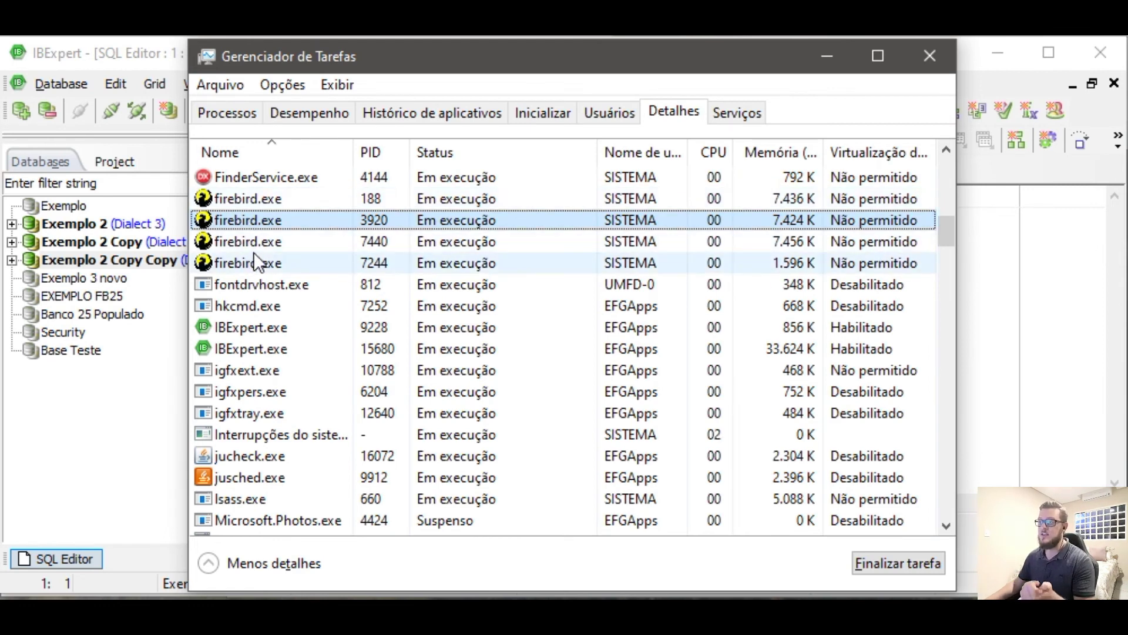
- End the firebird.exe process with PID 7244 in Task Manager while the three Exemplo 2 connections are open
left_click(85, 262)
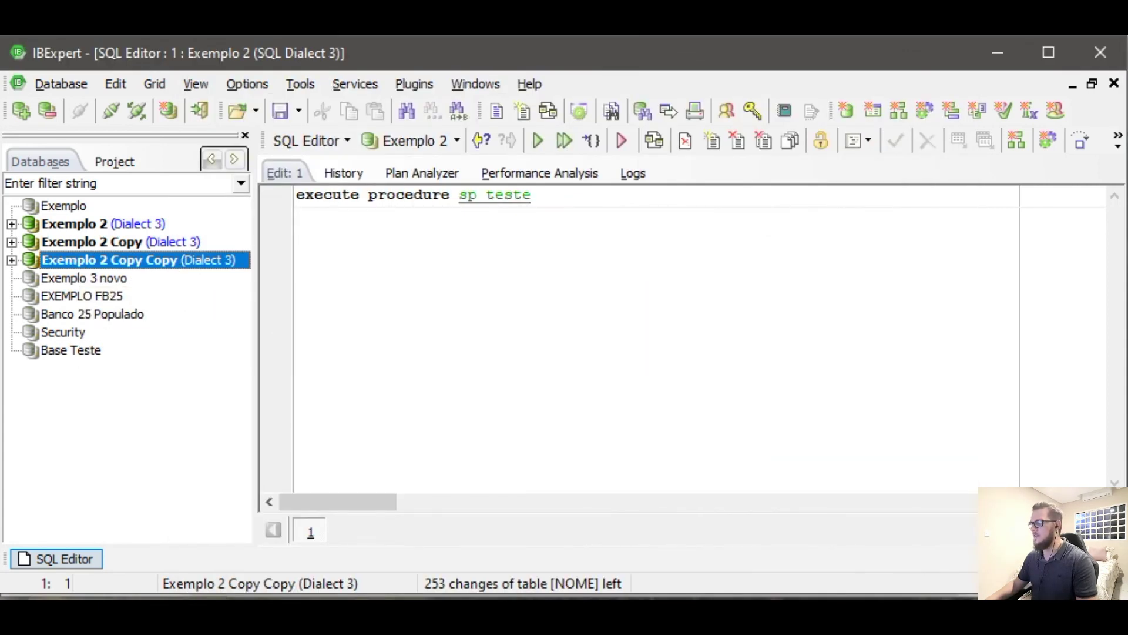
key("alt+Tab")
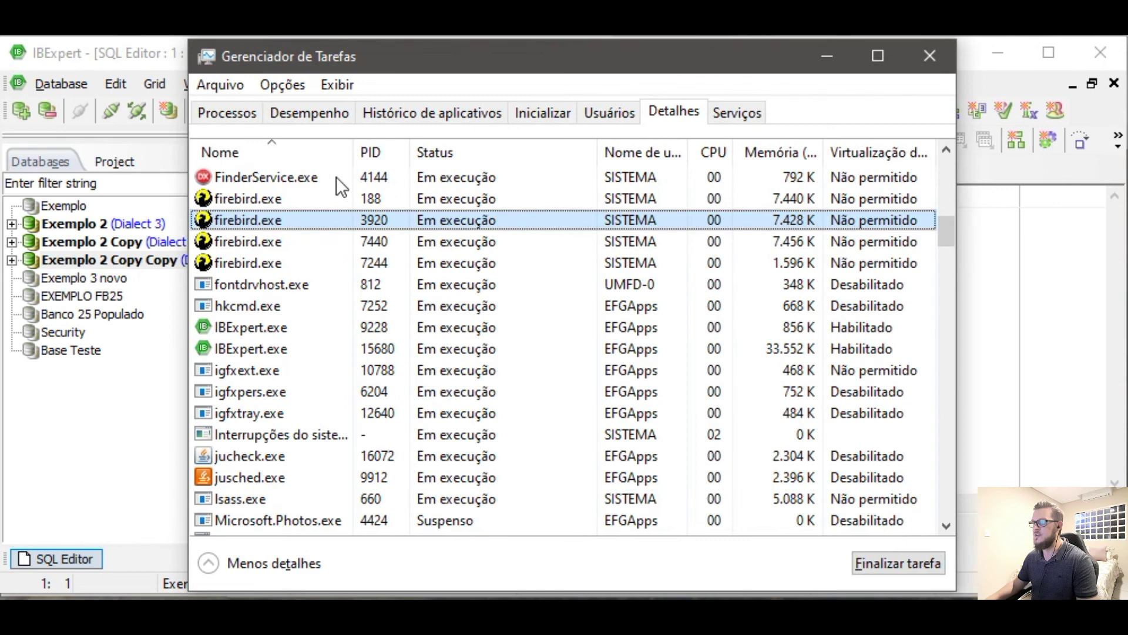
left_click(256, 266)
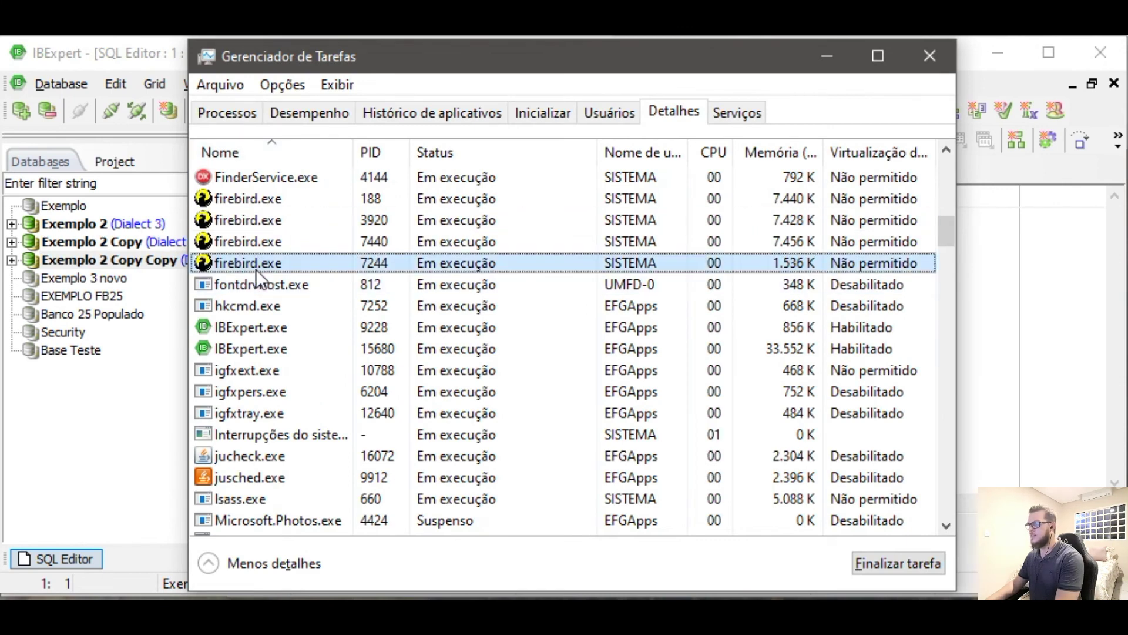
key("Delete")
key("Return")
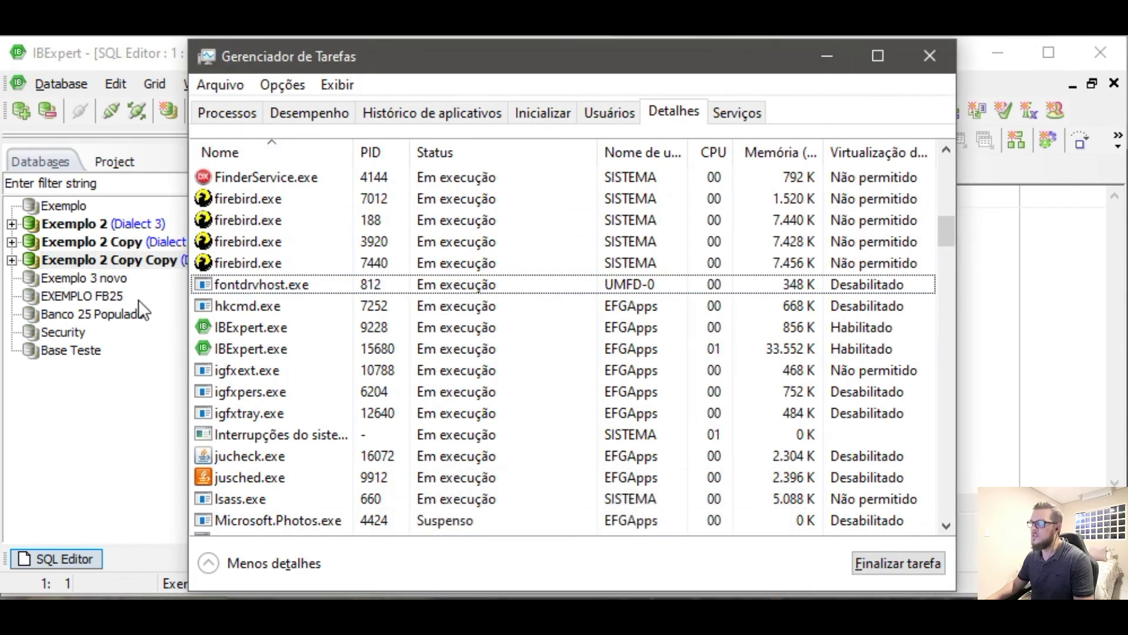
- End the firebird.exe process with PID 7440 and select the remaining process with PID 3920
left_click(220, 262)
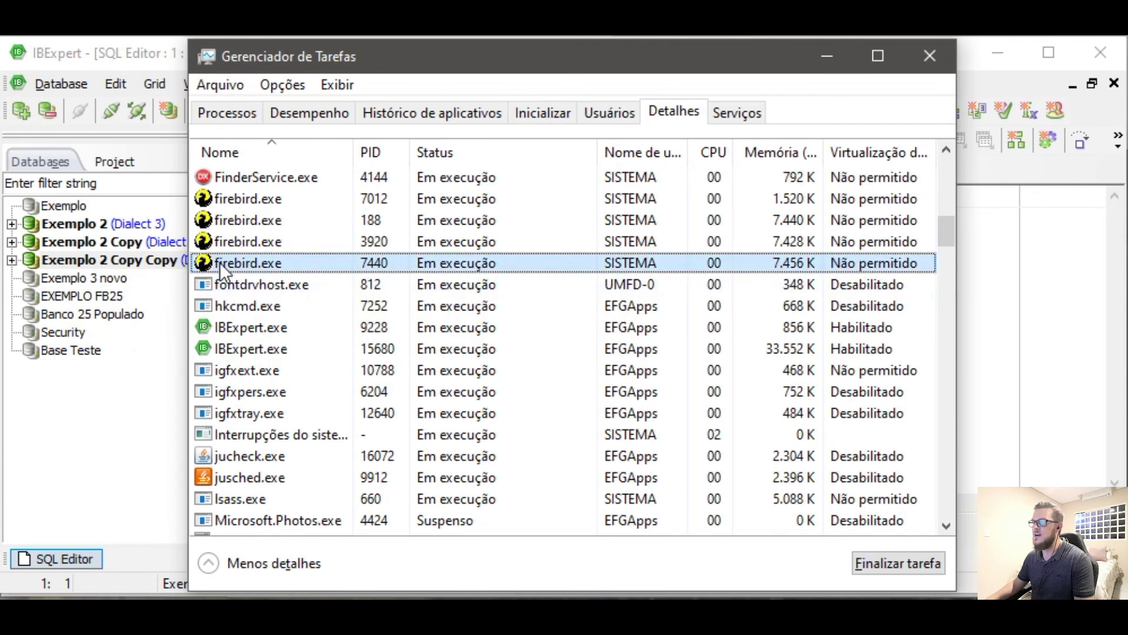
key("Delete")
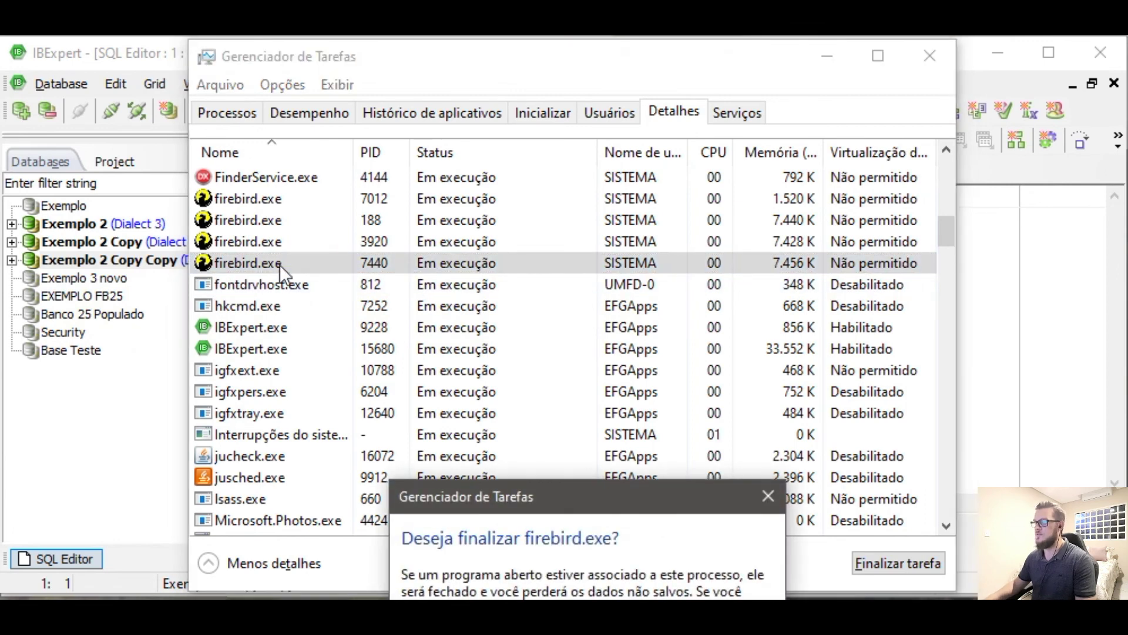
key("Return")
left_click(269, 242)
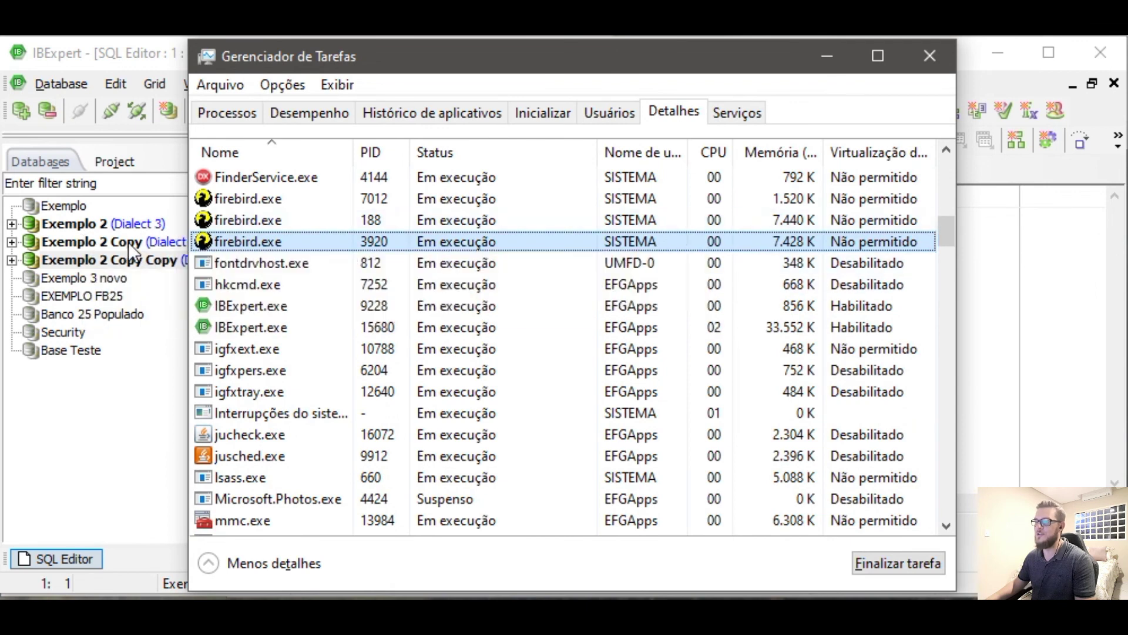
- Switch to IBExpert, test the Exemplo 2 and Exemplo 2 Copy connections and dismiss the connection errors
left_click(85, 224)
left_click(83, 240)
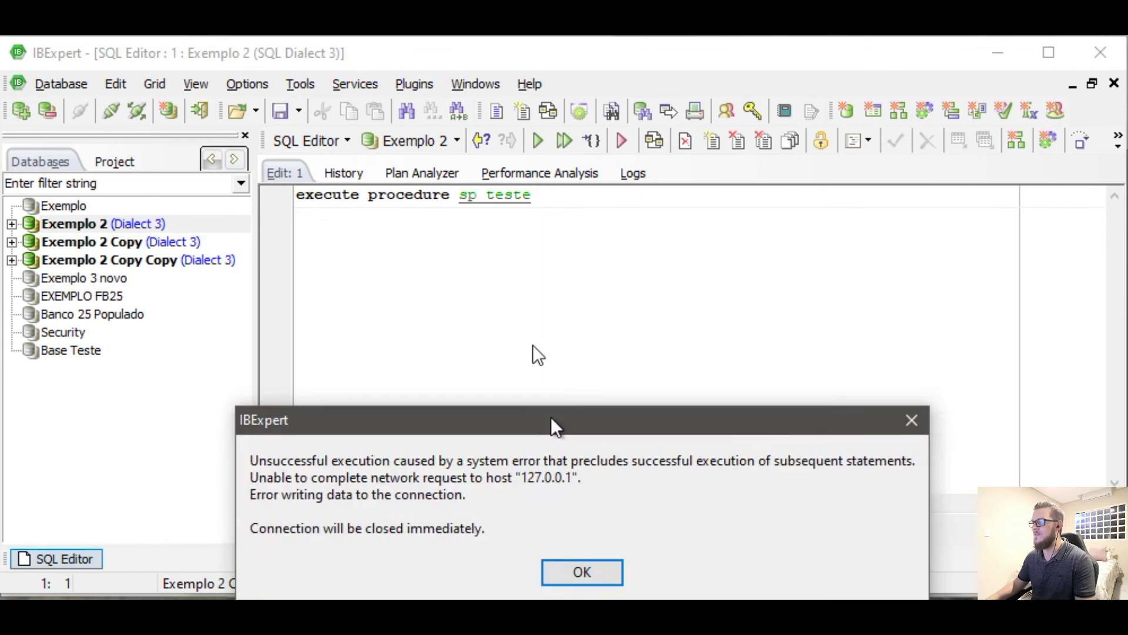
left_click(556, 466)
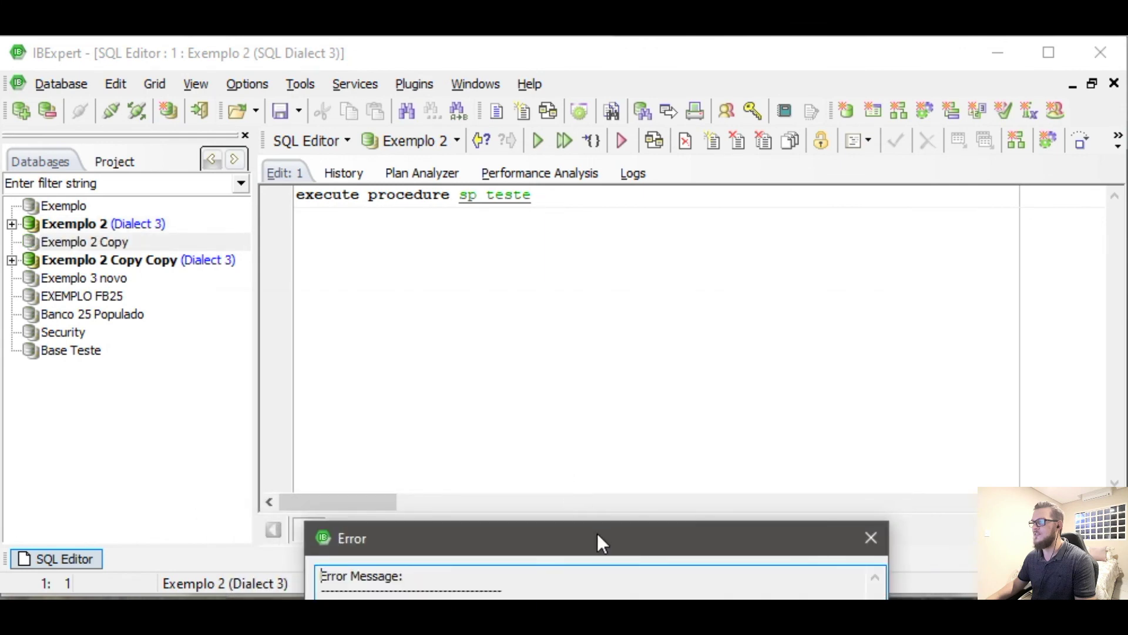
left_click(718, 415)
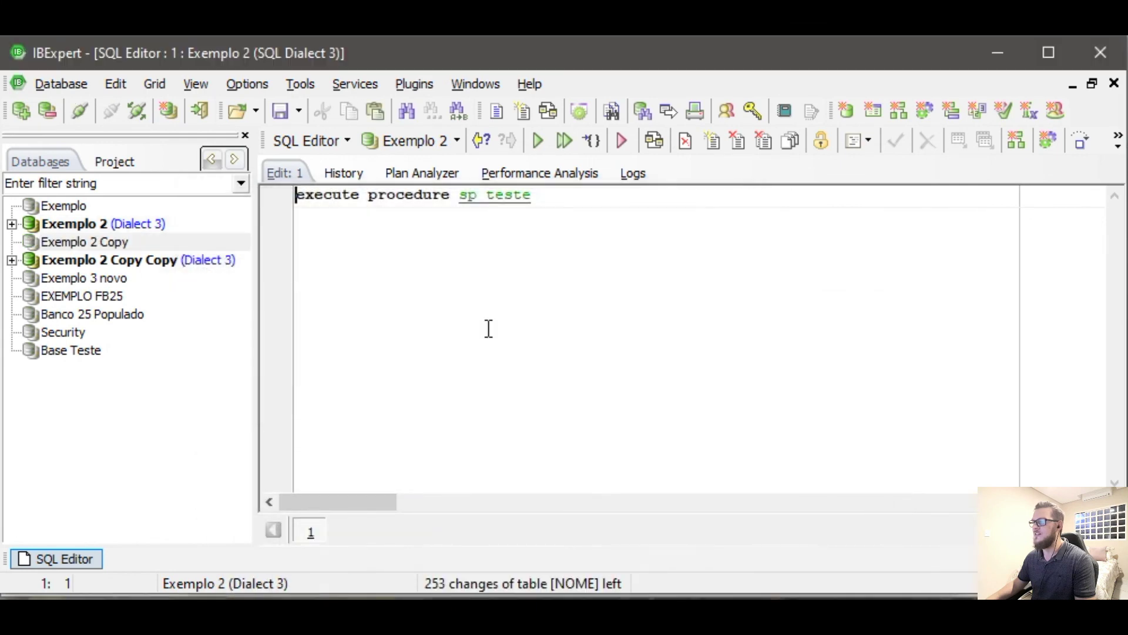
- Test the Exemplo 2 Copy Copy connection by opening its ATENDIMENTO table, closing it again and collapsing the object tree
left_click(104, 241)
left_click(104, 258)
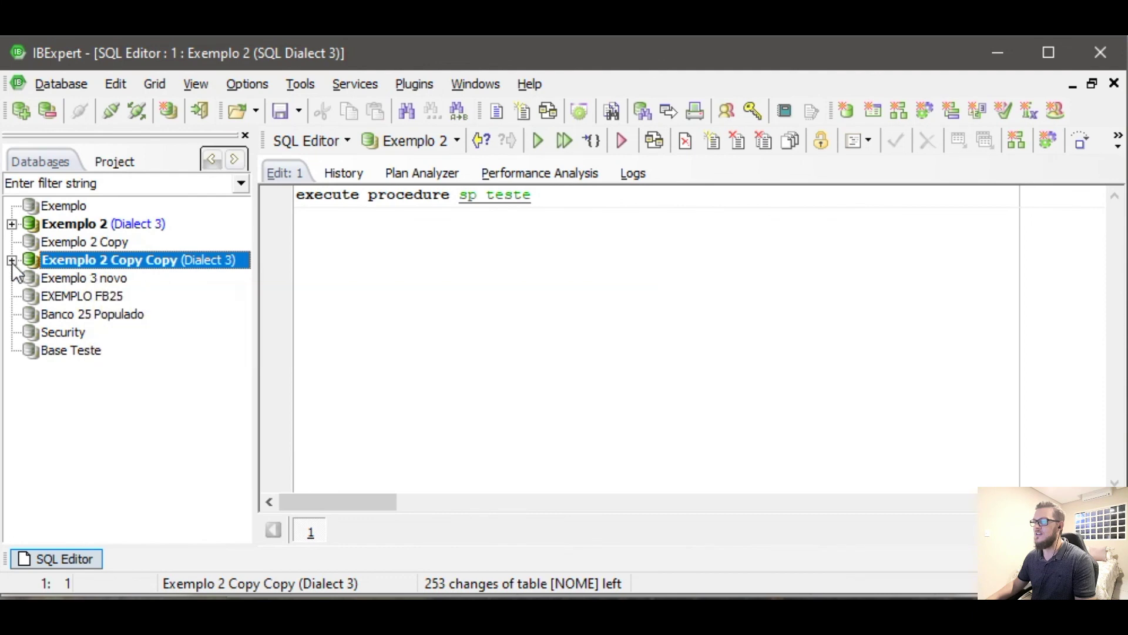
left_click(12, 260)
left_click(91, 274)
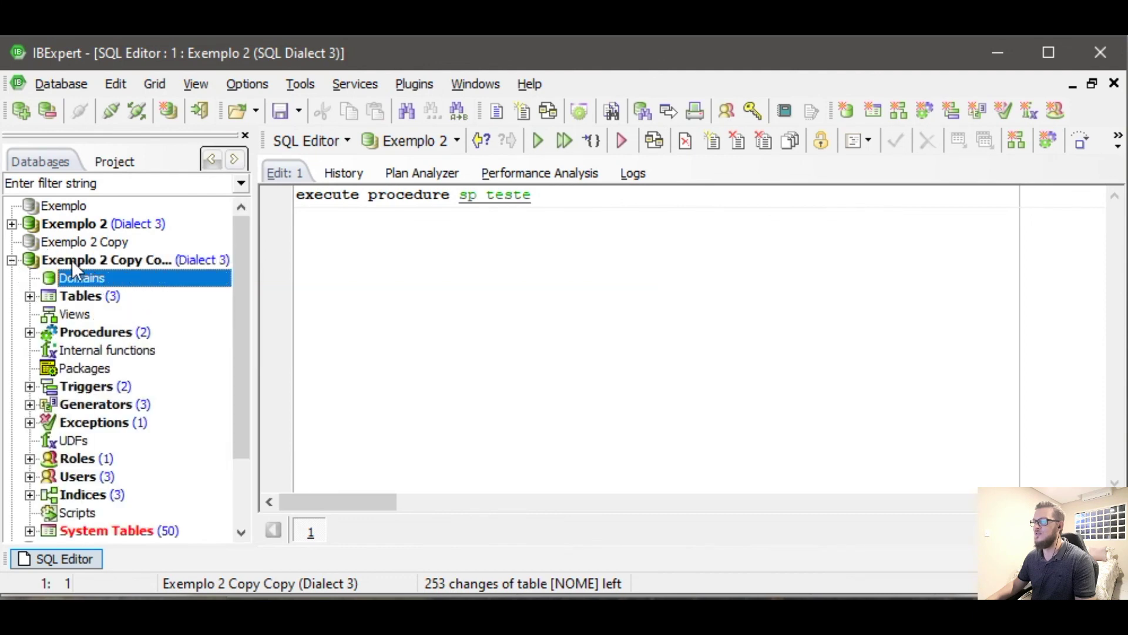
double_click(83, 296)
double_click(100, 314)
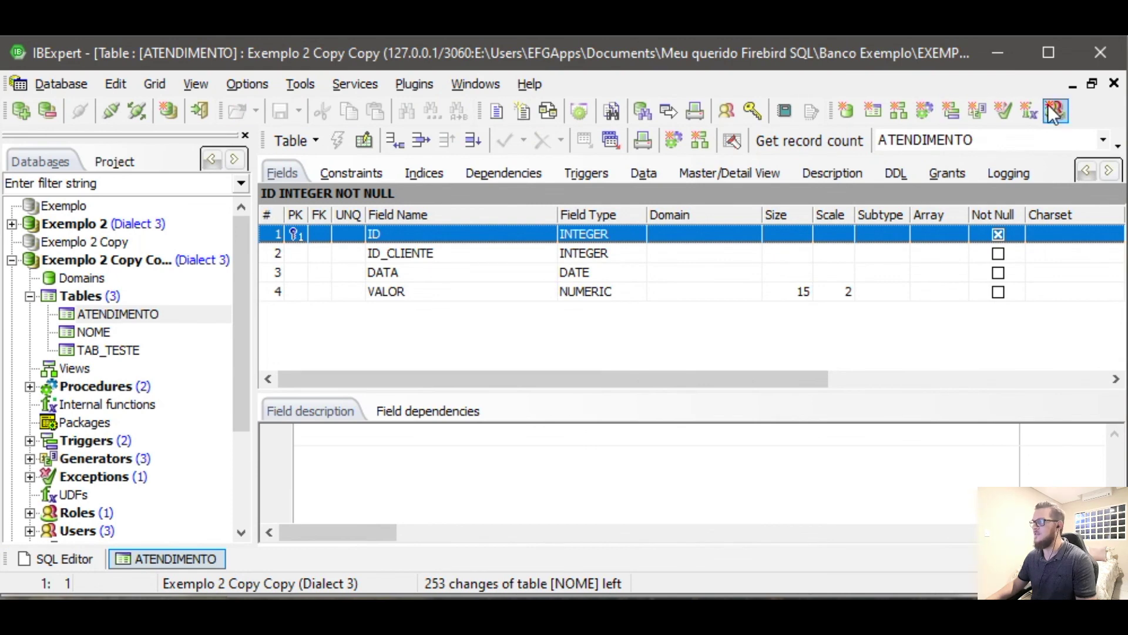
left_click(1114, 84)
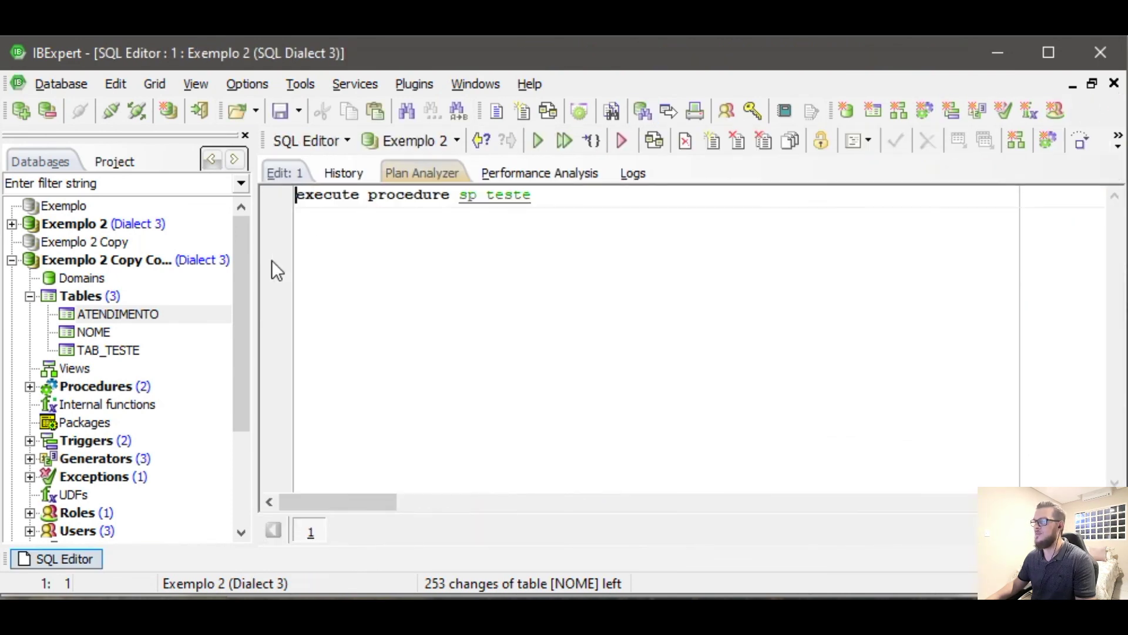
left_click(29, 296)
left_click(11, 260)
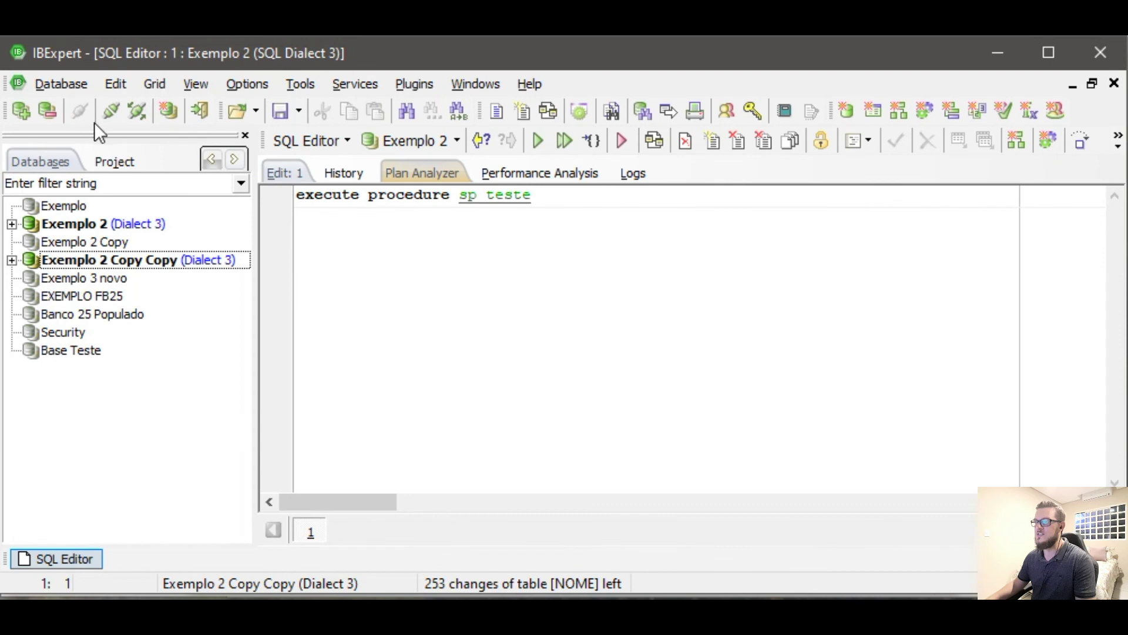
- Disconnect the Exemplo 2 Copy Copy and Exemplo 2 databases
left_click(109, 112)
left_click(97, 224)
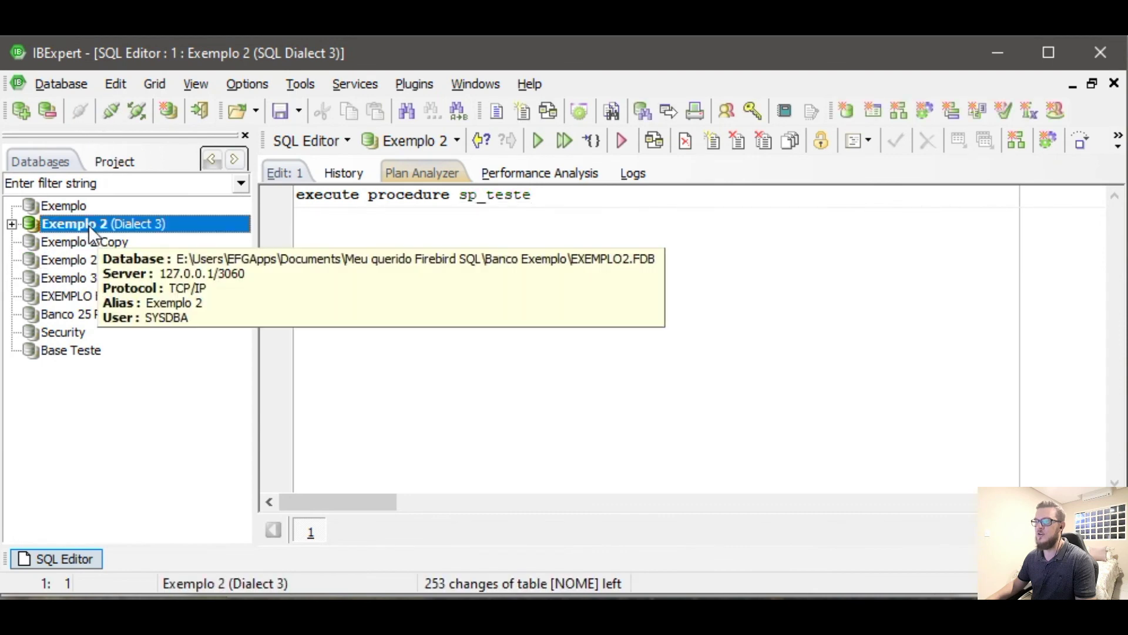
left_click(109, 111)
- Reconnect the Exemplo 2 Copy database as a test and disconnect it again
left_click(100, 242)
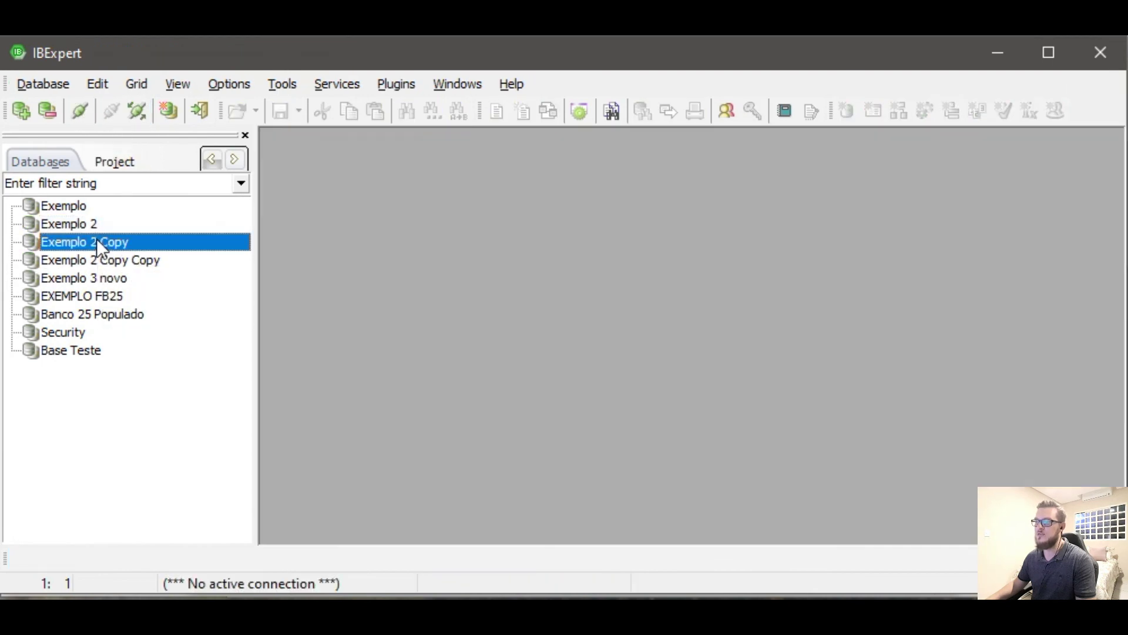
double_click(100, 242)
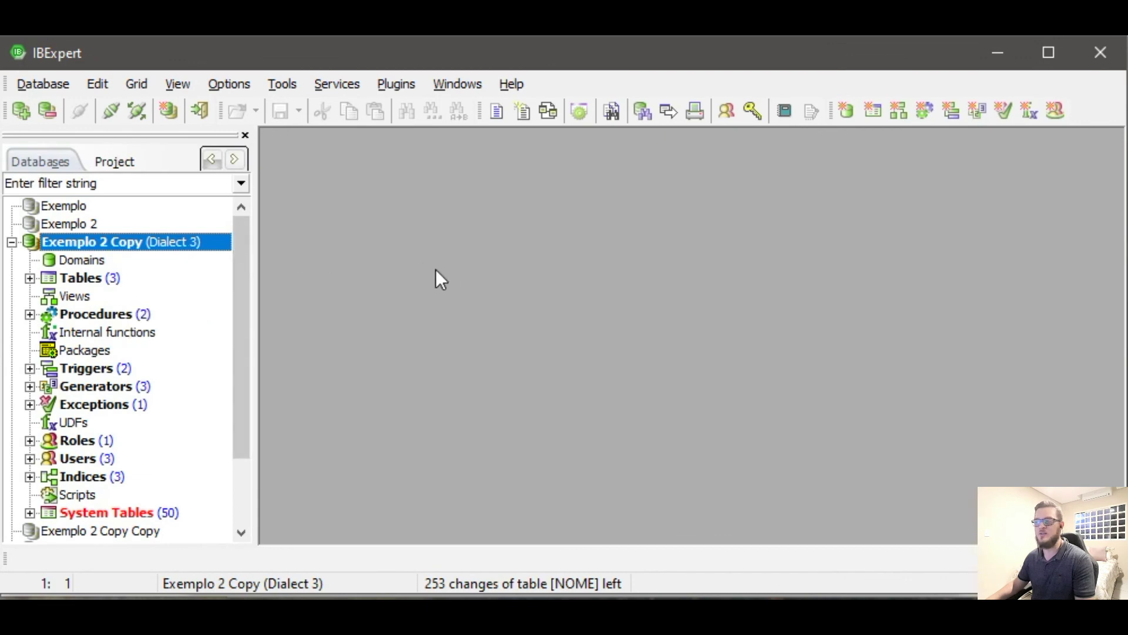
left_click(109, 113)
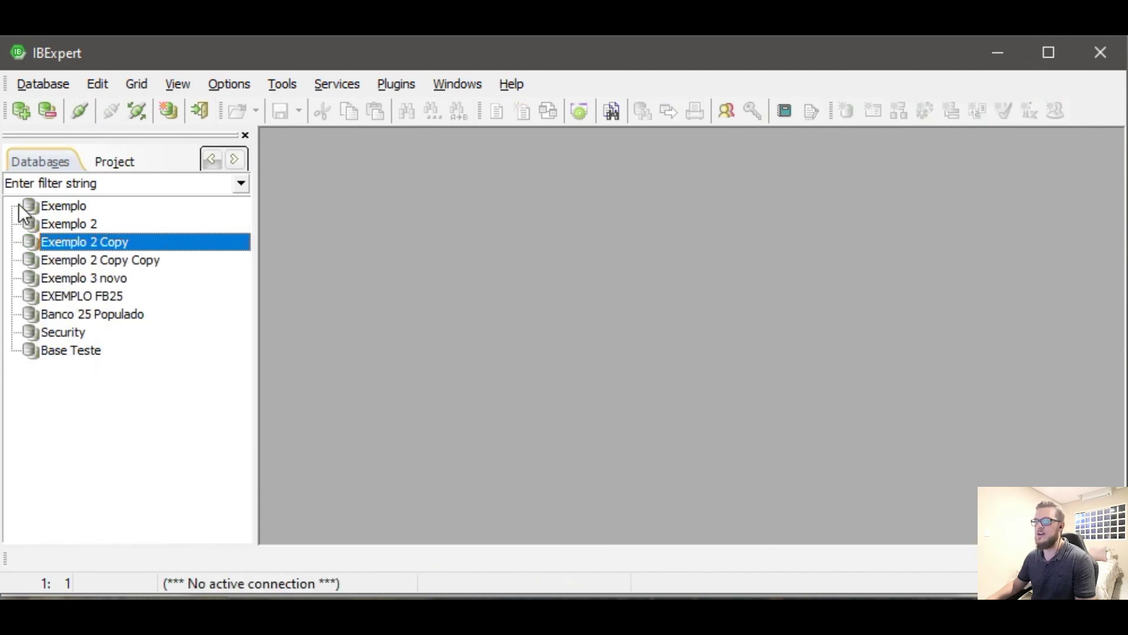
left_click(67, 224)
left_click(64, 213)
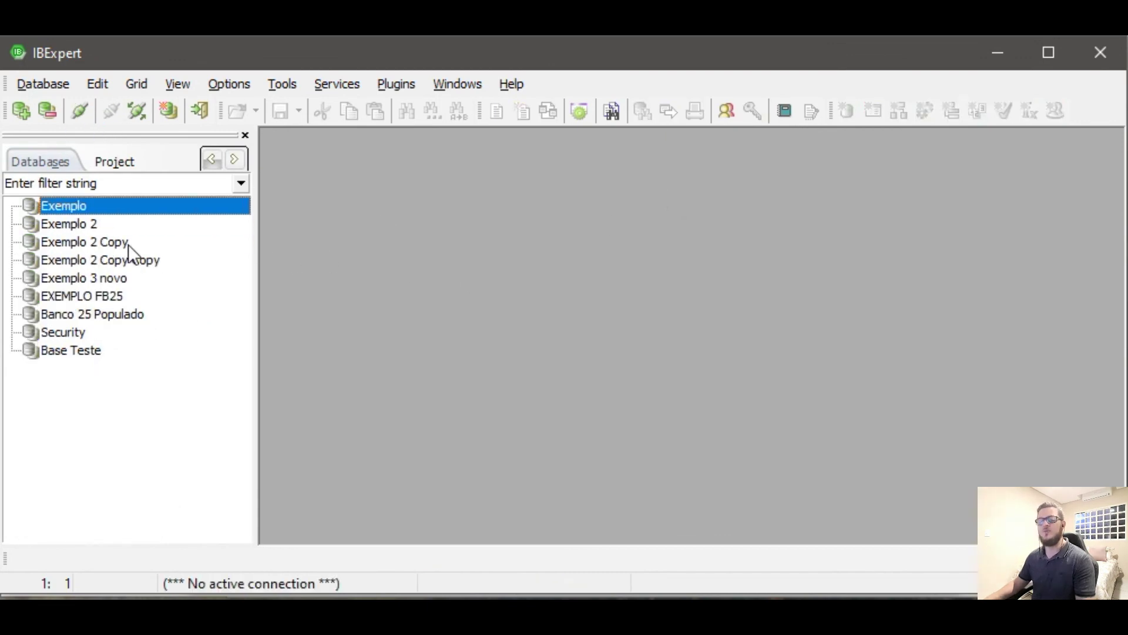